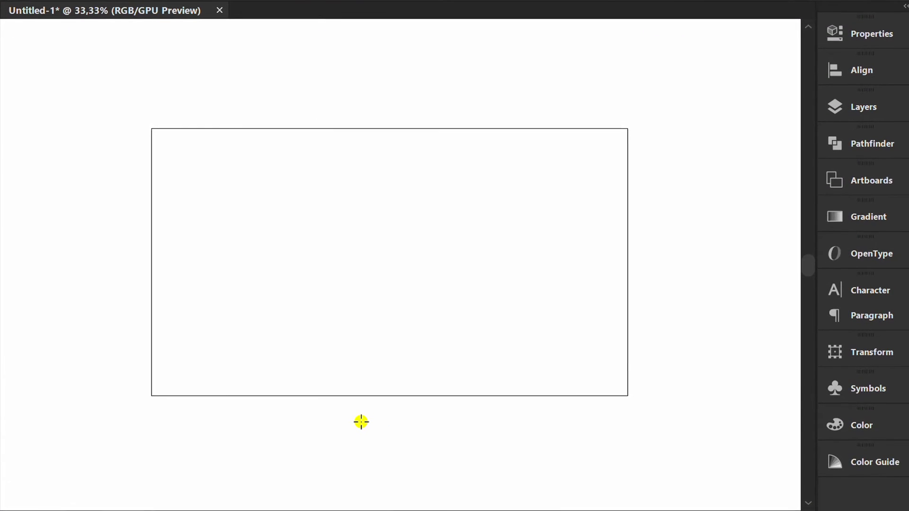
Draw a rectangle from the artboard's top-left to bottom-right corner so it fills it
key("m")
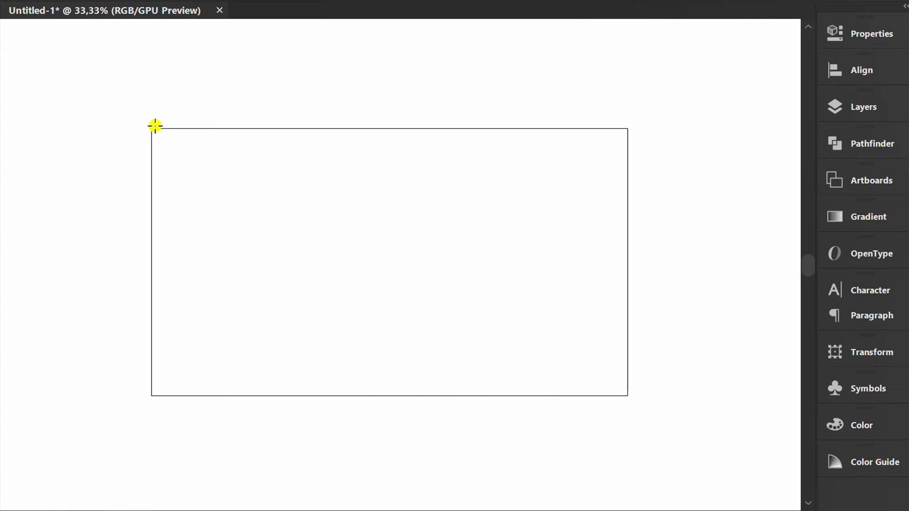
mouse_move(152, 128)
left_mouse_down()
mouse_move(450, 308)
mouse_move(604, 376)
mouse_move(628, 396)
left_mouse_up()
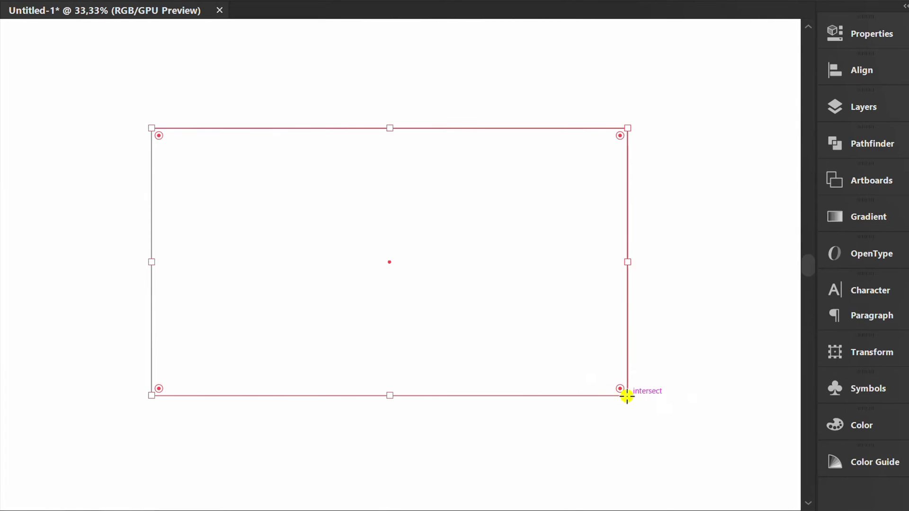
Fill the rectangle with the White, Black gradient, set it to Radial, and make the centre stop purple
left_click(848, 215)
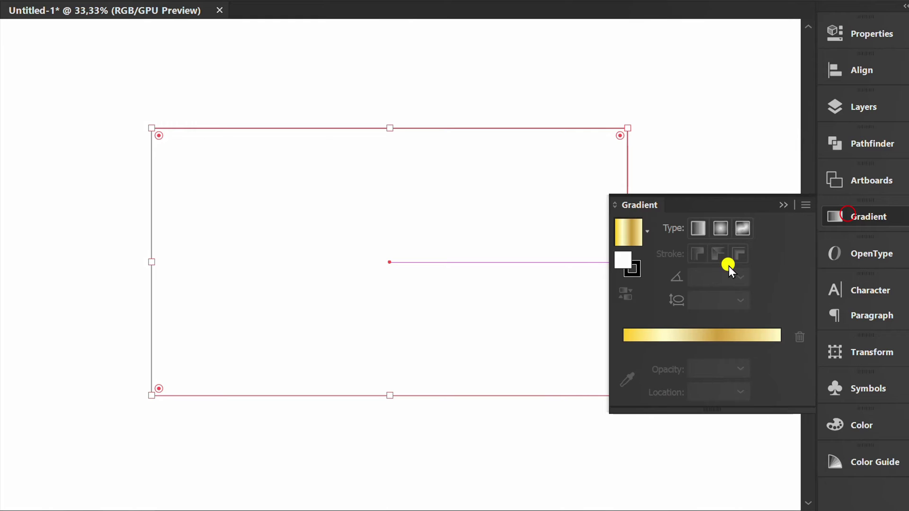
left_click(649, 231)
scroll(540, 282, "down", 2)
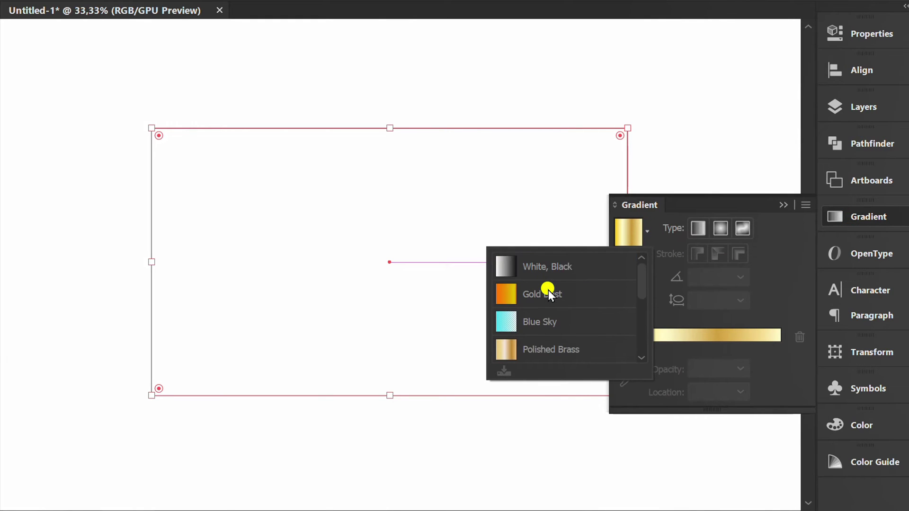
left_click(534, 269)
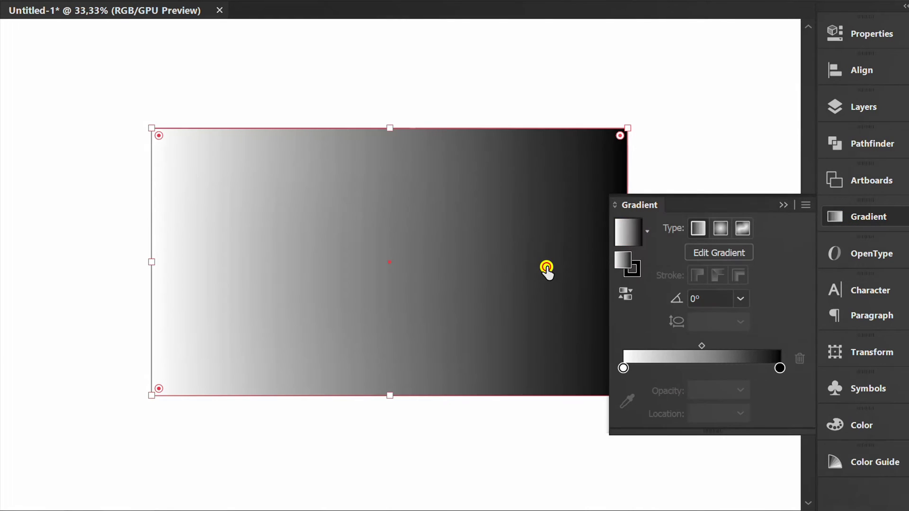
left_click(720, 231)
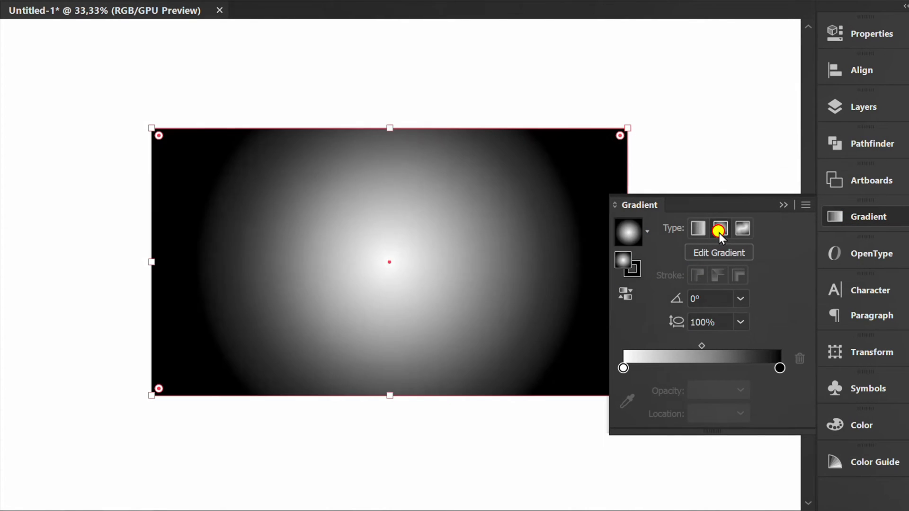
double_click(624, 368)
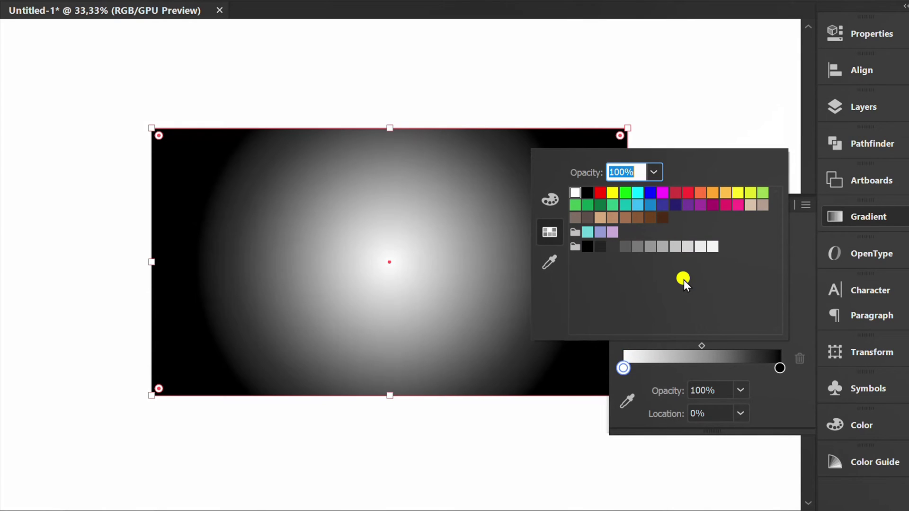
left_click(688, 205)
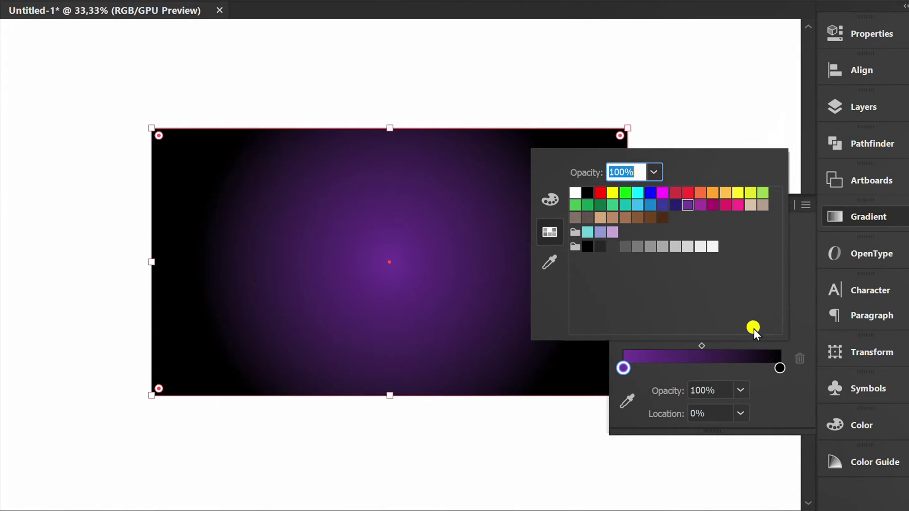
left_click(784, 205)
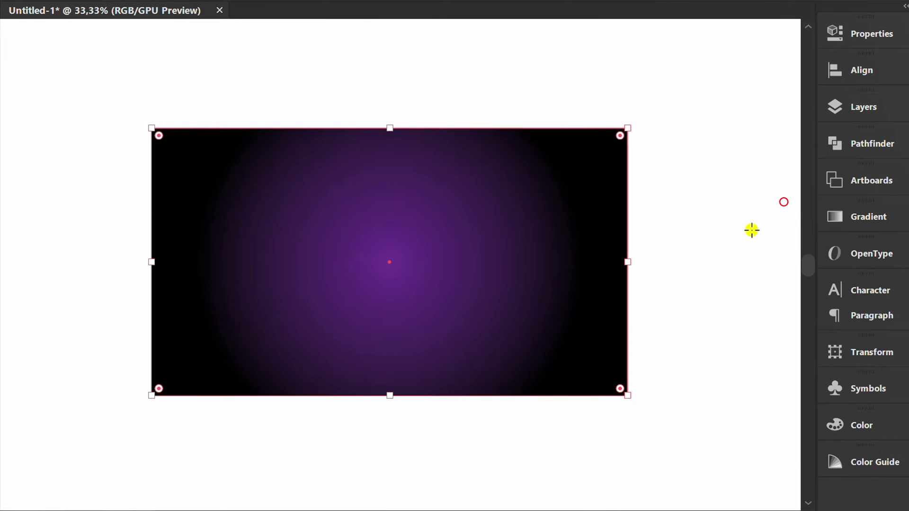
Stretch the radial gradient wider than the rectangle with the Gradient tool
key("g")
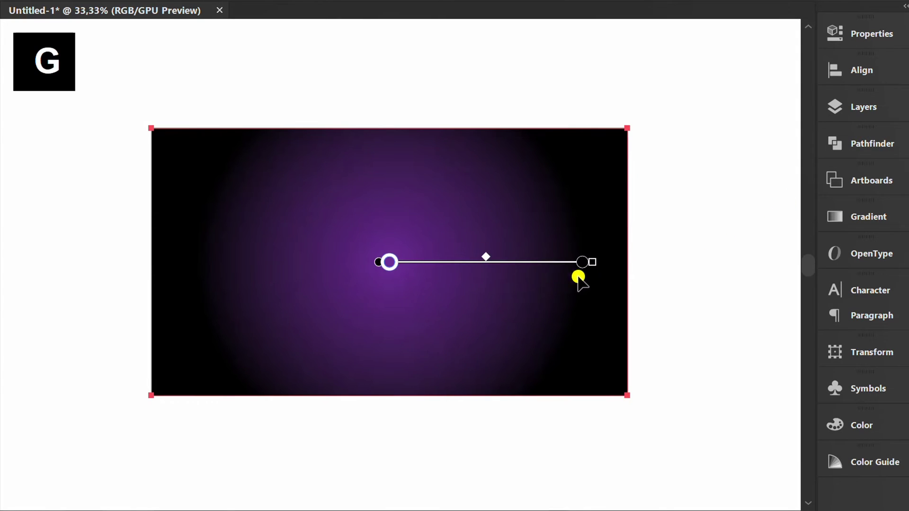
left_click_drag(595, 263, 738, 263)
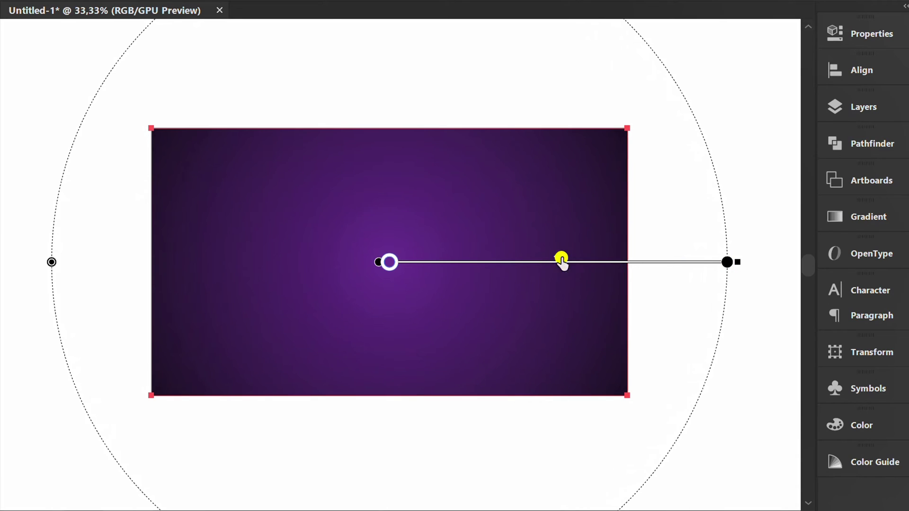
key("v")
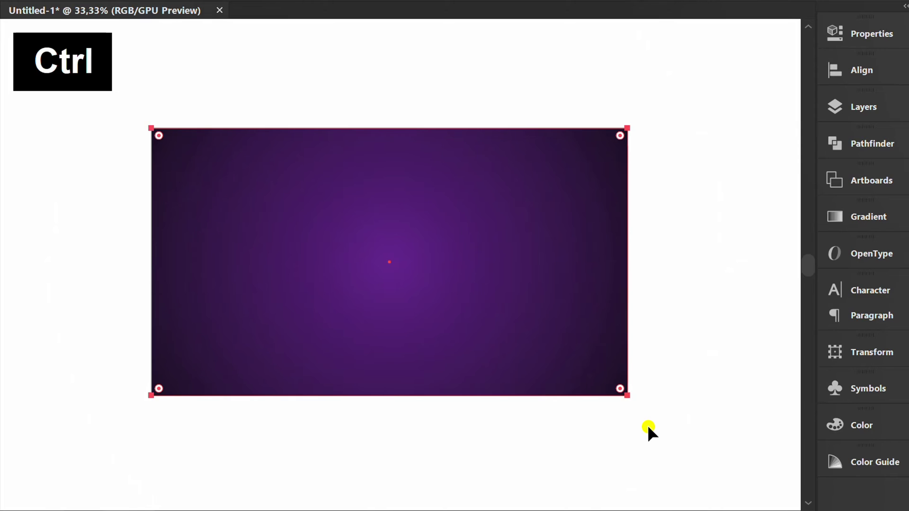
Lock the background and create a 500 x 500 pt circle with the Ellipse tool
key("ctrl+2")
key("ctrl+=")
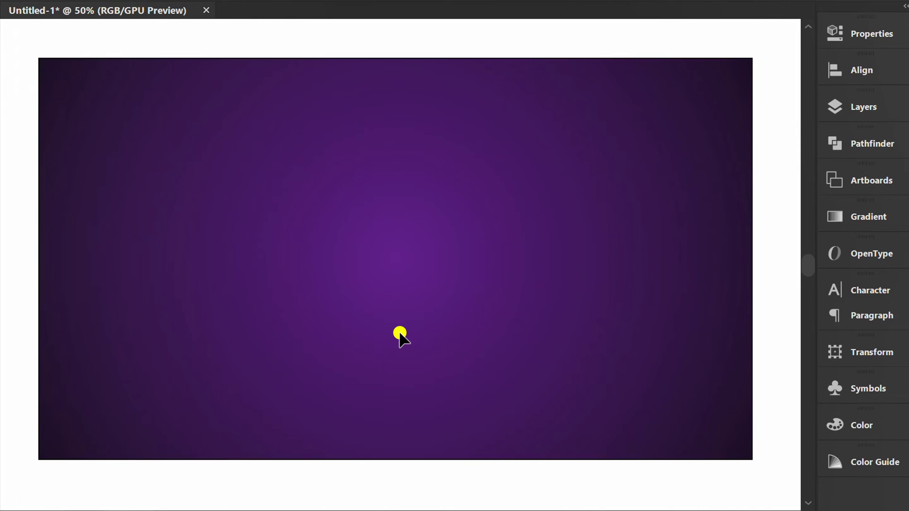
key("l")
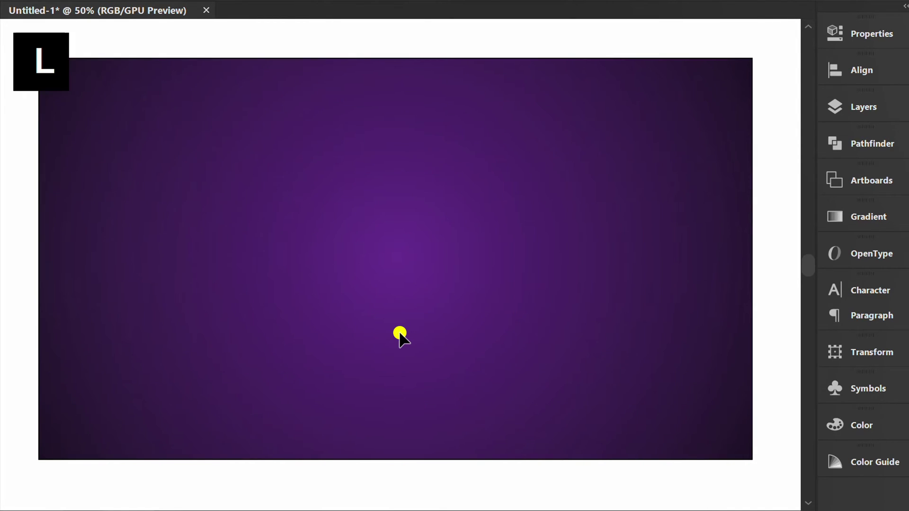
left_click(359, 255)
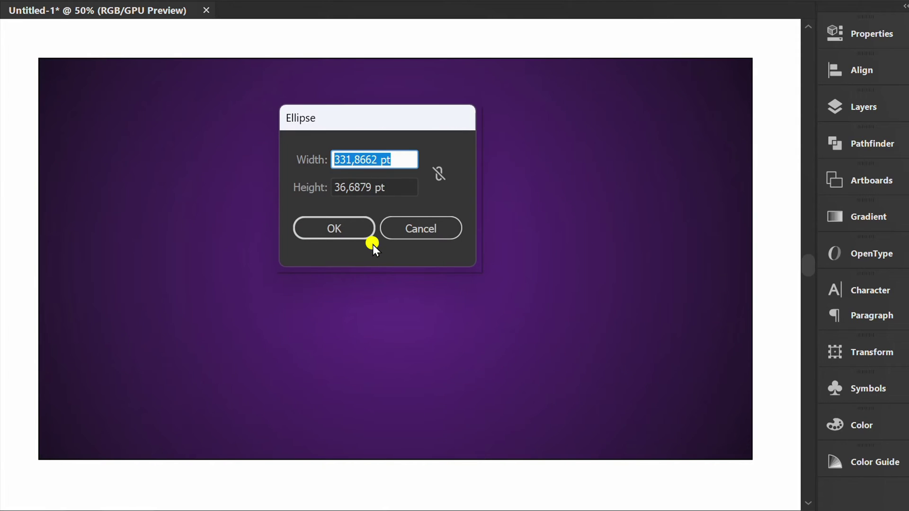
type("500")
key("Tab")
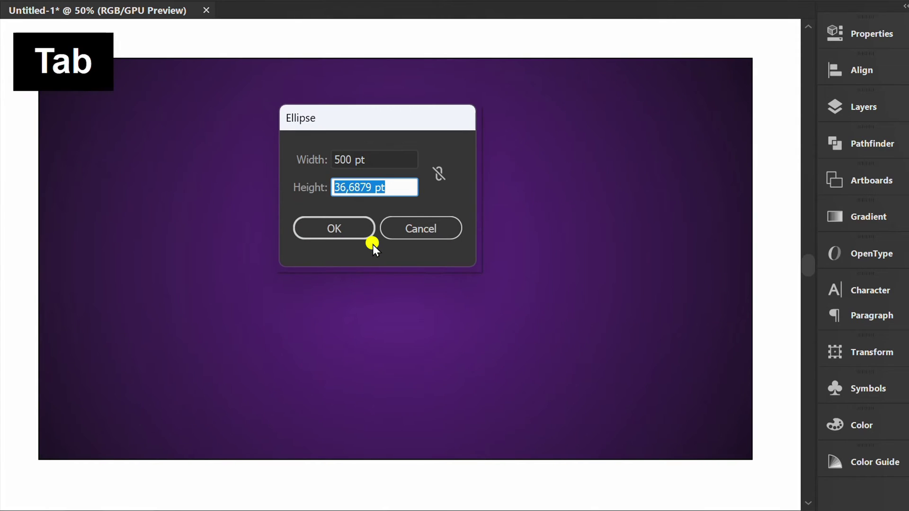
type("500")
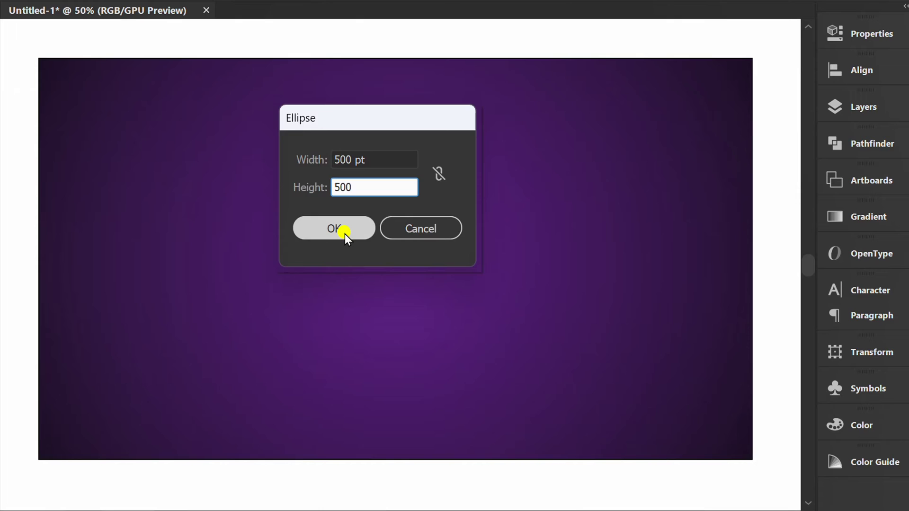
left_click(345, 234)
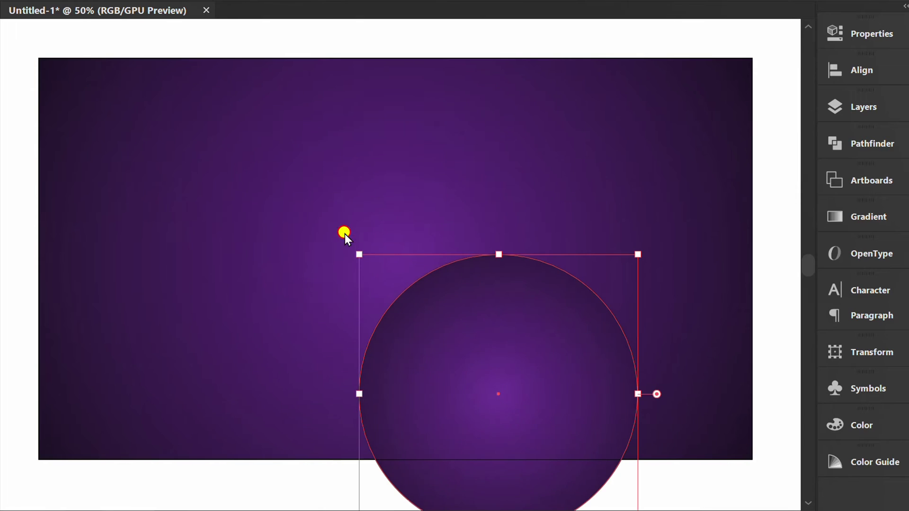
Align the circle to the artboard's horizontal and vertical centres
left_click(853, 73)
left_click(656, 105)
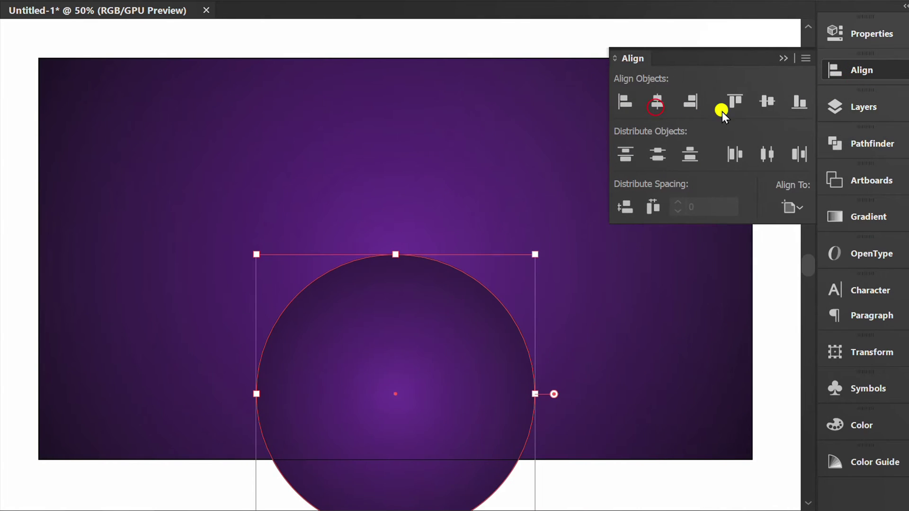
left_click(761, 106)
left_click(781, 60)
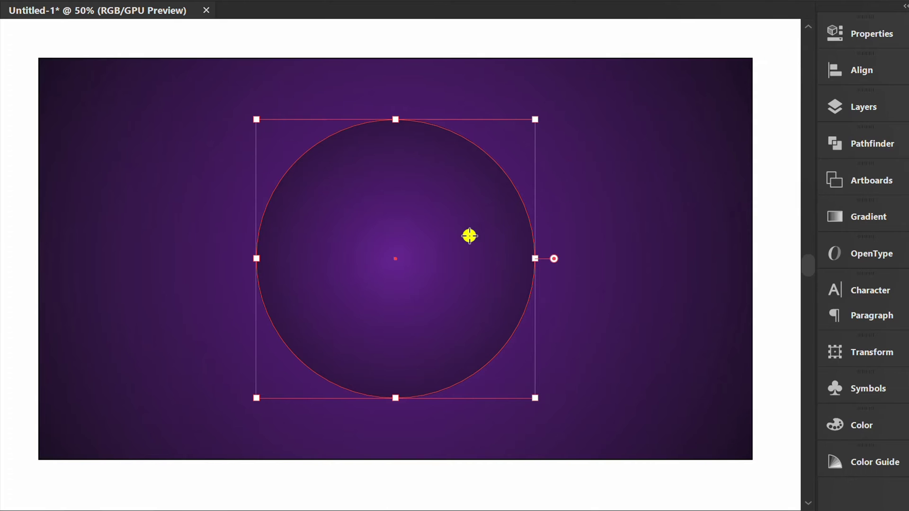
Reset to default colours, remove the circle's fill, and delete its top-right segment
key("d")
key("slash")
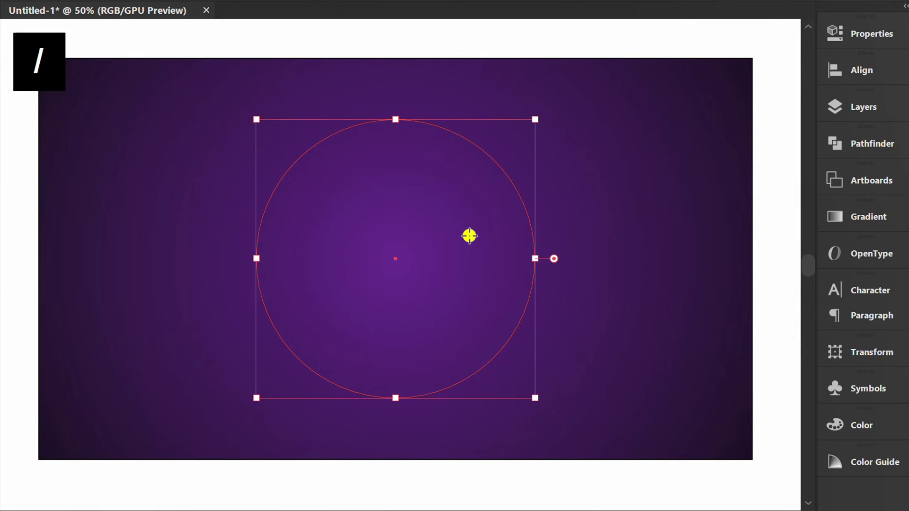
key("a")
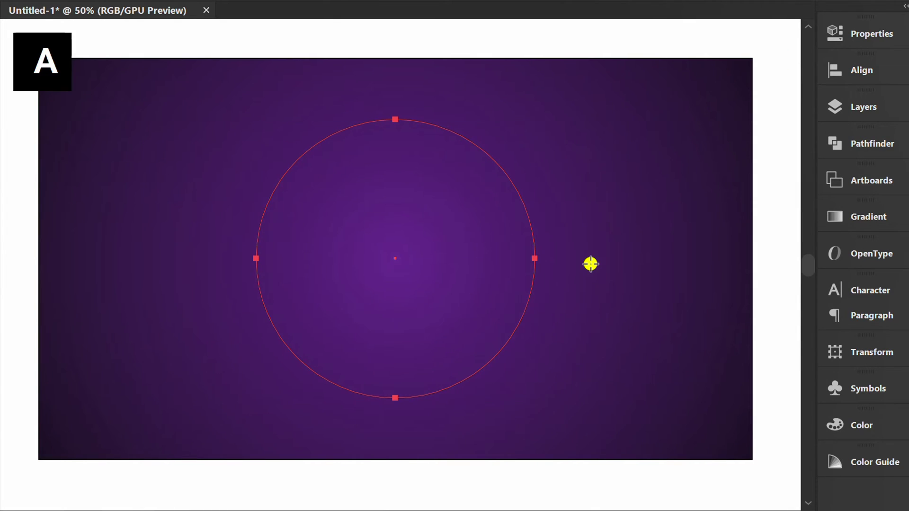
left_click_drag(451, 213, 449, 214)
key("Delete")
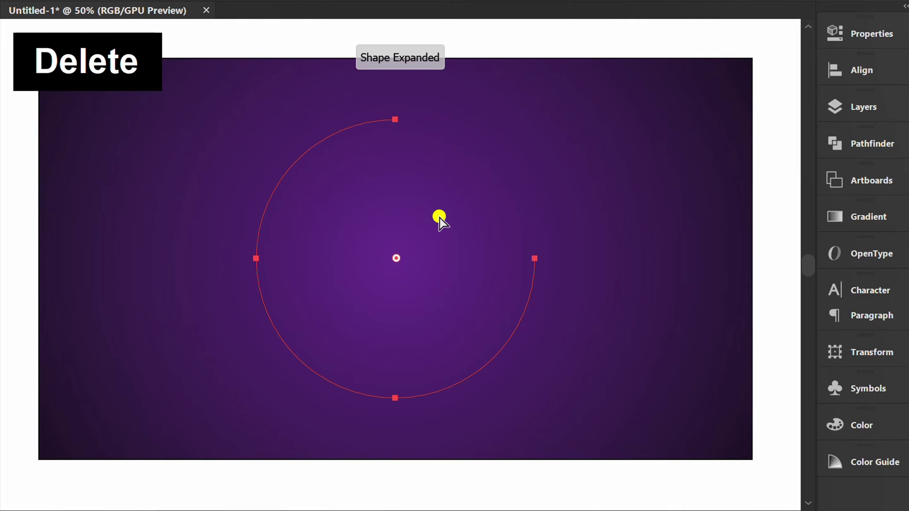
Give the arc's stroke round caps, a dashed line and the tapered Width Profile 1
left_click(867, 38)
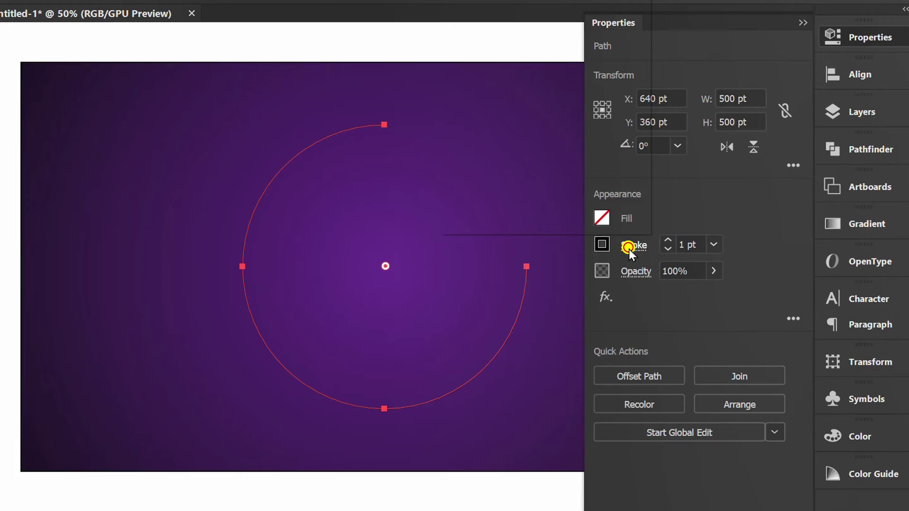
left_click(634, 237)
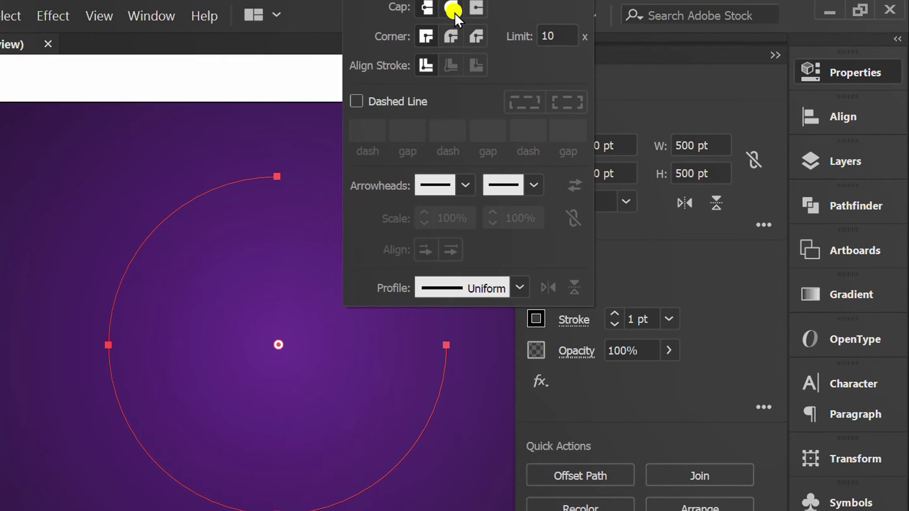
left_click(454, 10)
left_click(353, 101)
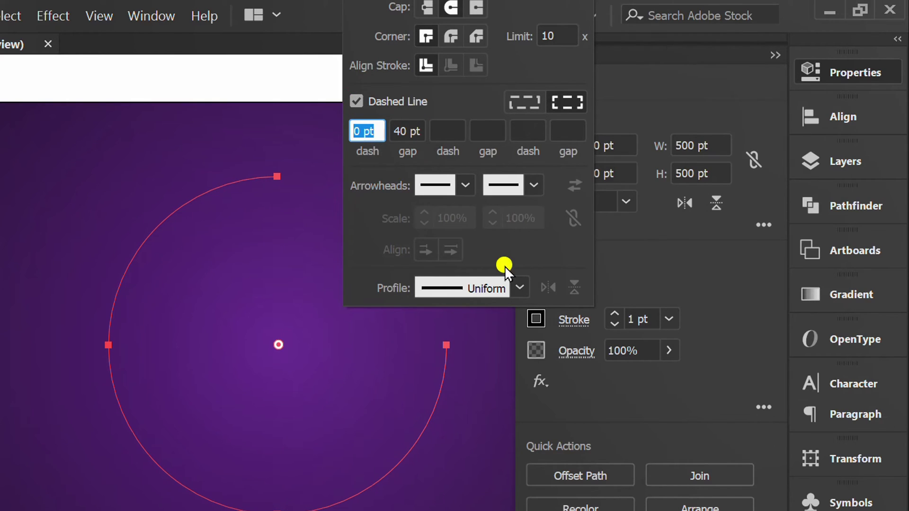
left_click(520, 287)
left_click(442, 357)
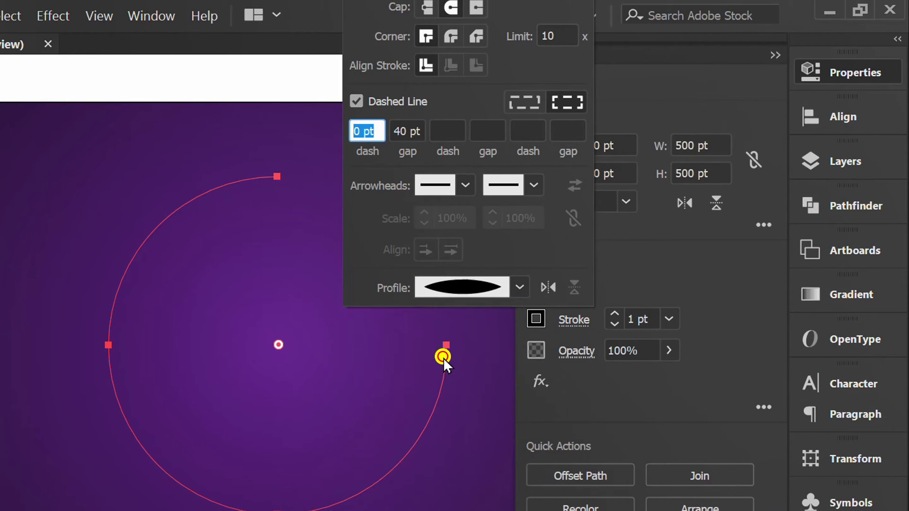
left_click(629, 274)
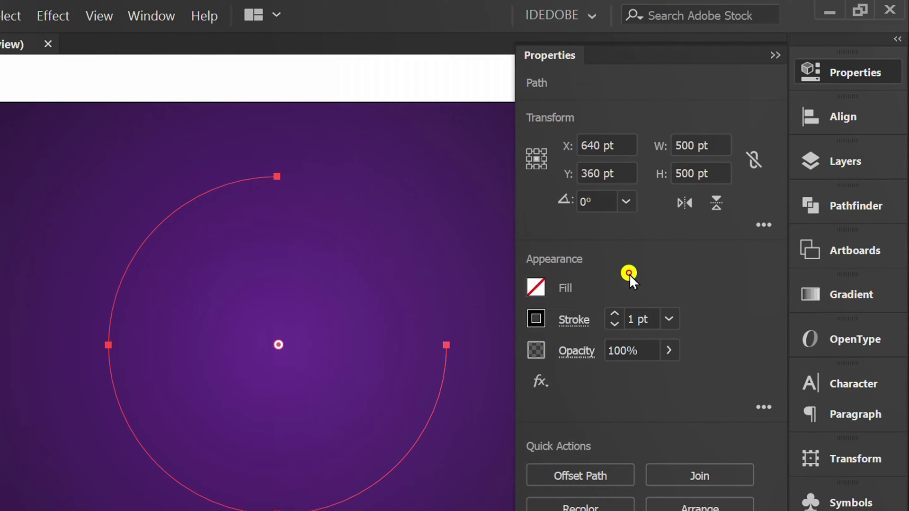
Apply a stroke weight of 10 to the dotted arc and recentre the view
type("10")
key("Return")
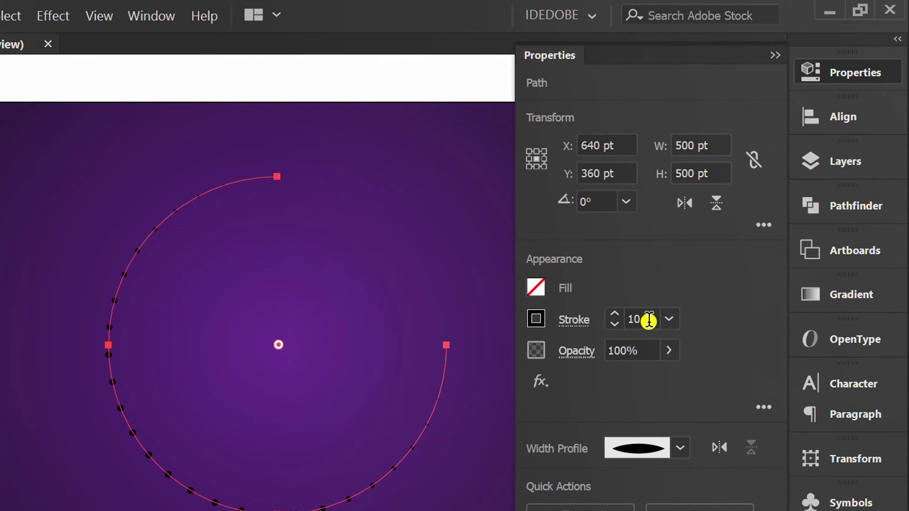
scroll(649, 321, "up", 4)
scroll(649, 321, "up", 11)
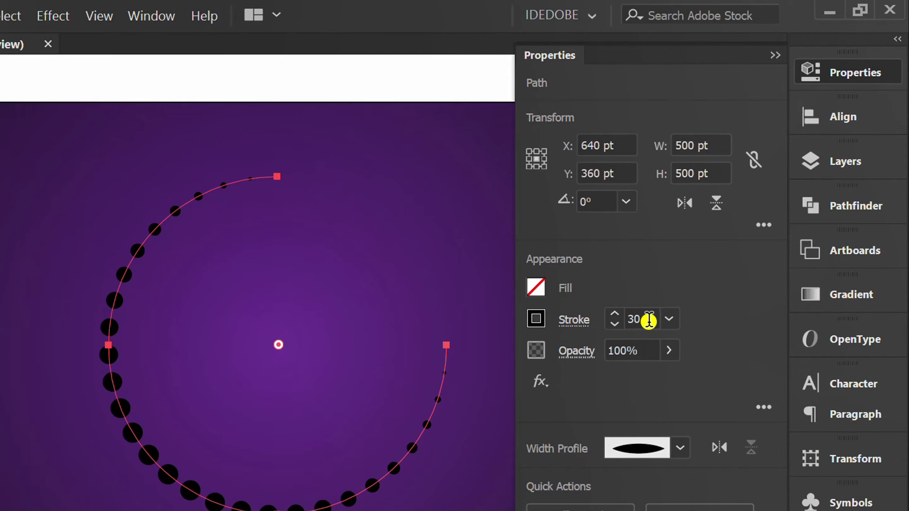
left_click(775, 55)
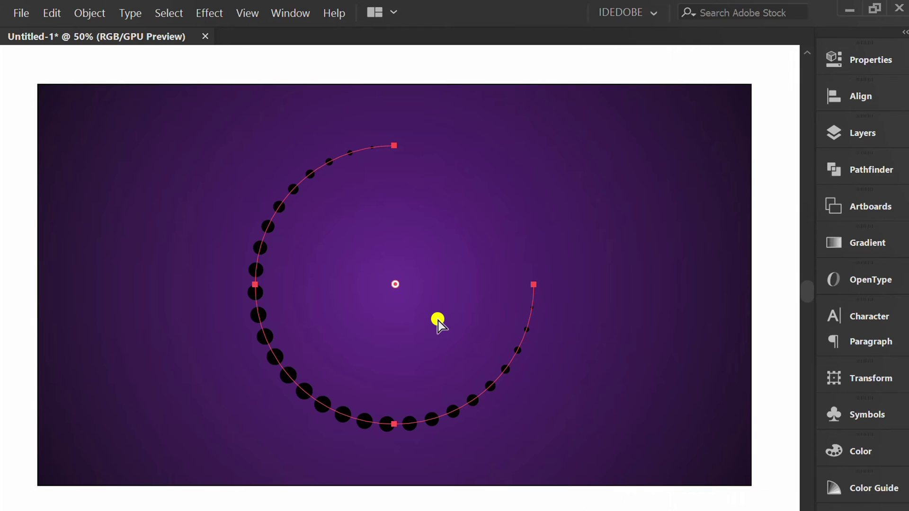
key("space")
left_click_drag(623, 308, 518, 307)
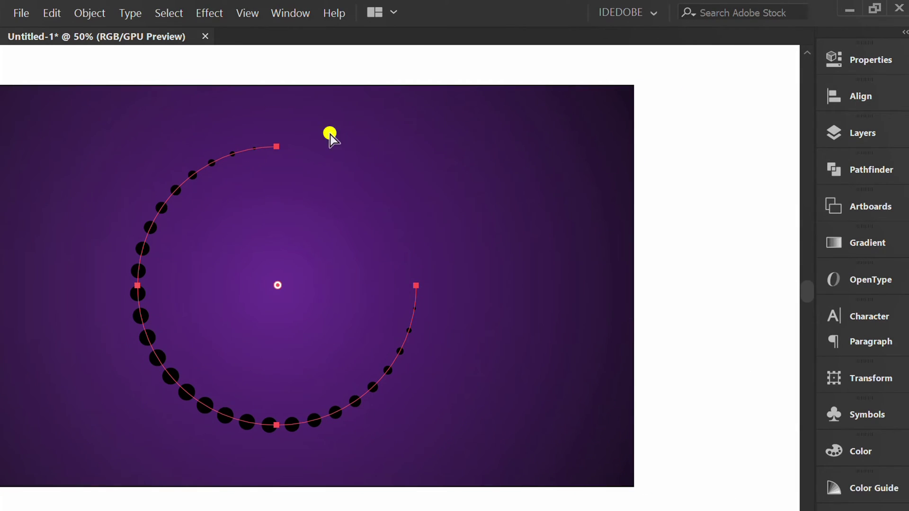
left_click(203, 17)
Add a Transform effect to the dotted arc with preview on and 2 copies
mouse_move(323, 153)
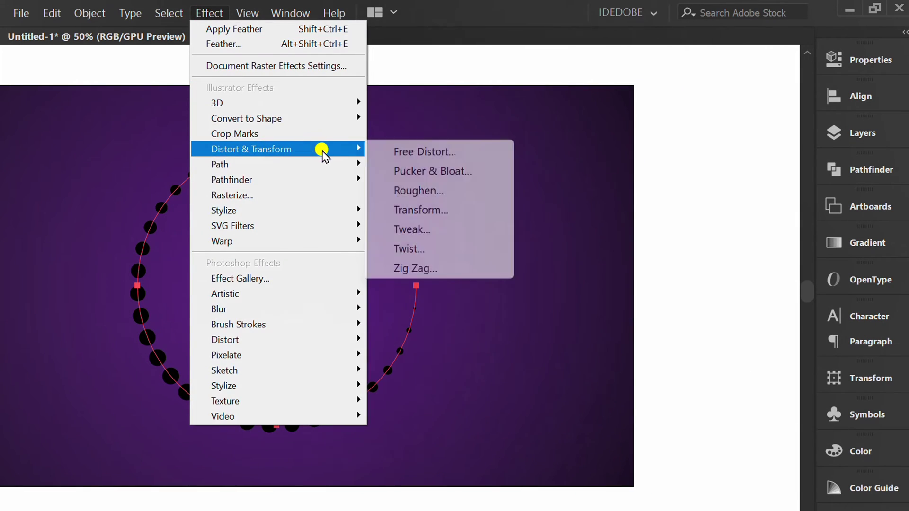
left_click(447, 210)
left_click_drag(688, 75, 580, 26)
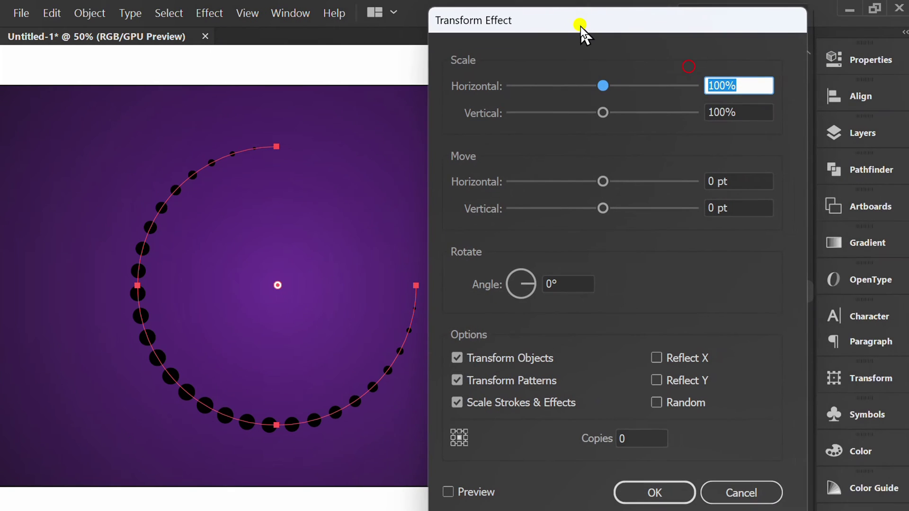
left_click(447, 491)
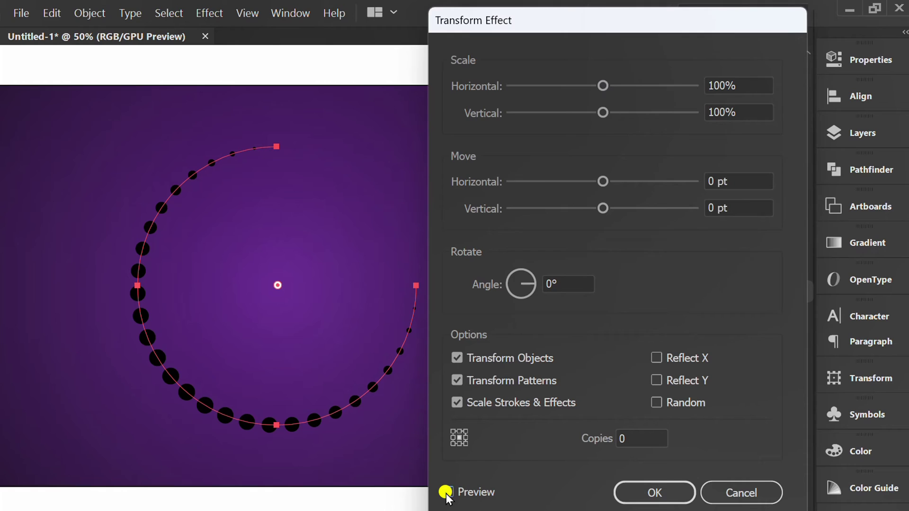
left_click(647, 441)
key("Up")
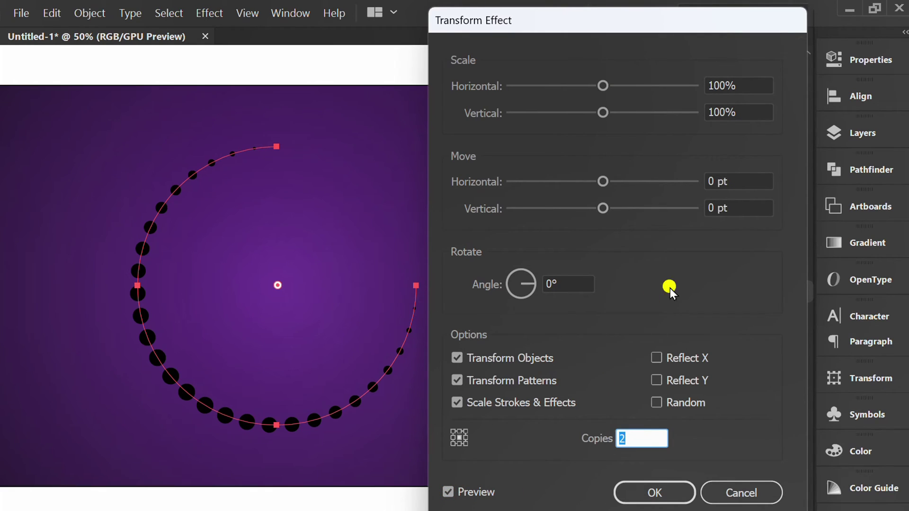
Scale the copies to 85% horizontally and vertically, rotate them about 51°, and apply
double_click(749, 85)
type("85")
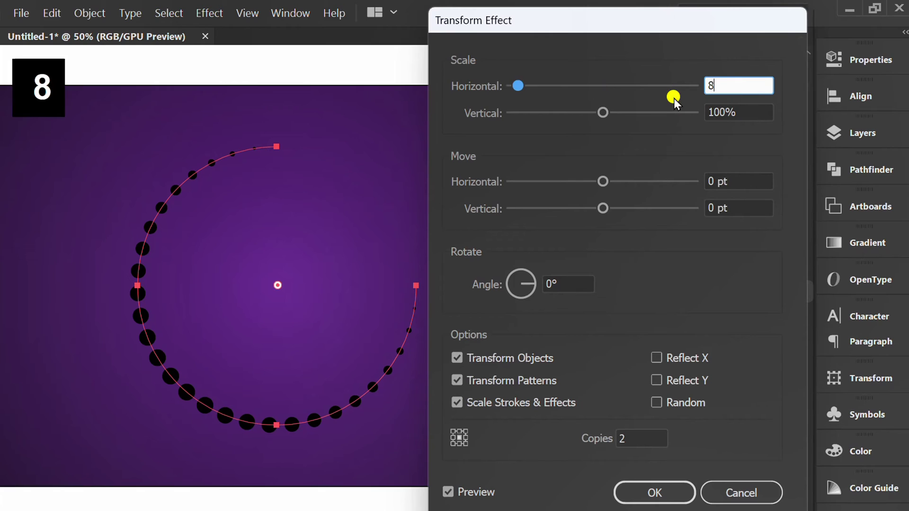
left_click(749, 117)
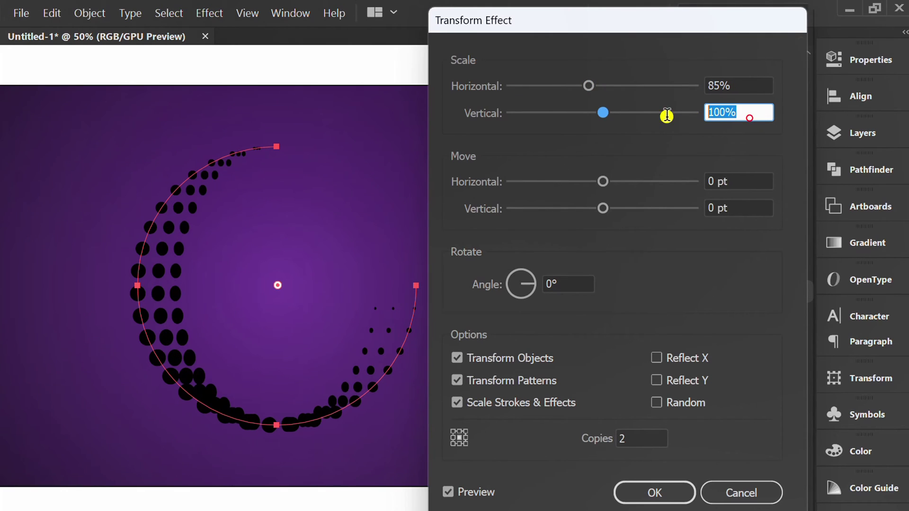
type("85")
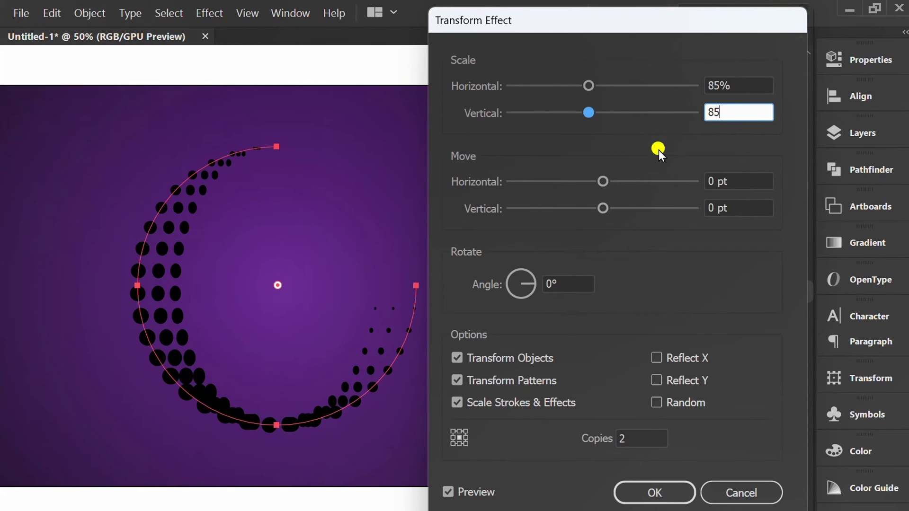
left_click(586, 287)
key("Up")
key("Up")
key("Up")
key("Up")
key("Up")
key("Up")
key("Up")
key("Up")
key("Up")
key("Up")
key("Up")
key("Up")
key("Up")
key("Up")
key("Up")
key("Up")
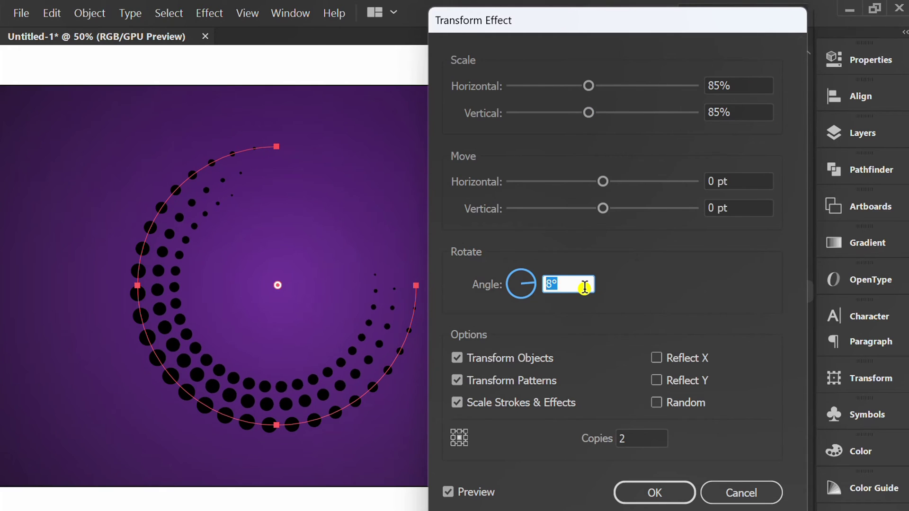
key("Up")
key("Up")
key("Up")
key("Up")
key("Up")
key("Up")
key("Up")
key("Up")
key("Up")
key("Up")
key("Up")
key("Up")
key("Up")
key("Up")
key("Up")
key("Up")
key("Up")
key("Up")
key("Up")
key("Up")
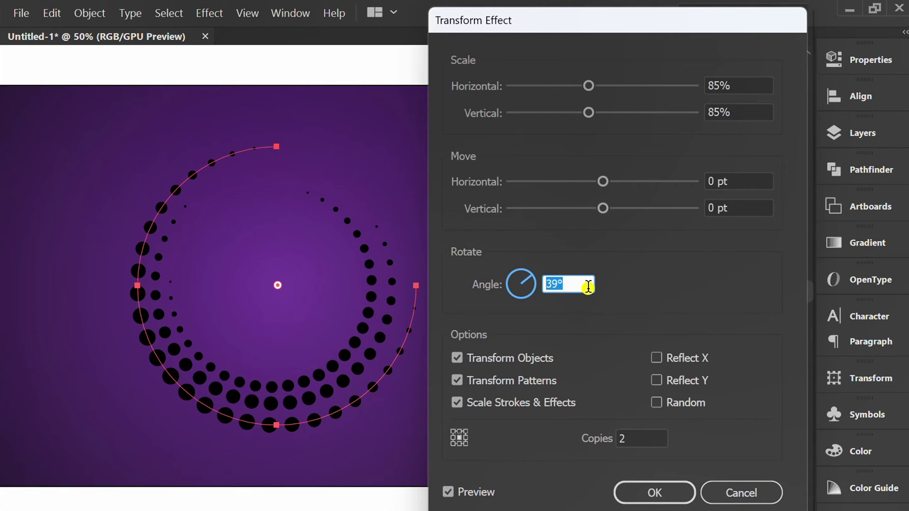
key("Up")
key("Up")
key("Up")
key("Up")
key("Up")
key("Up")
key("Up")
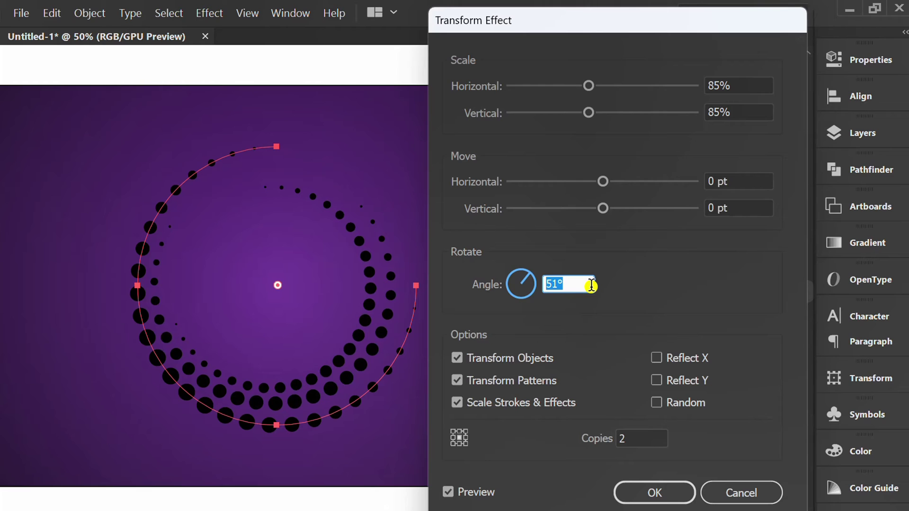
left_click(667, 493)
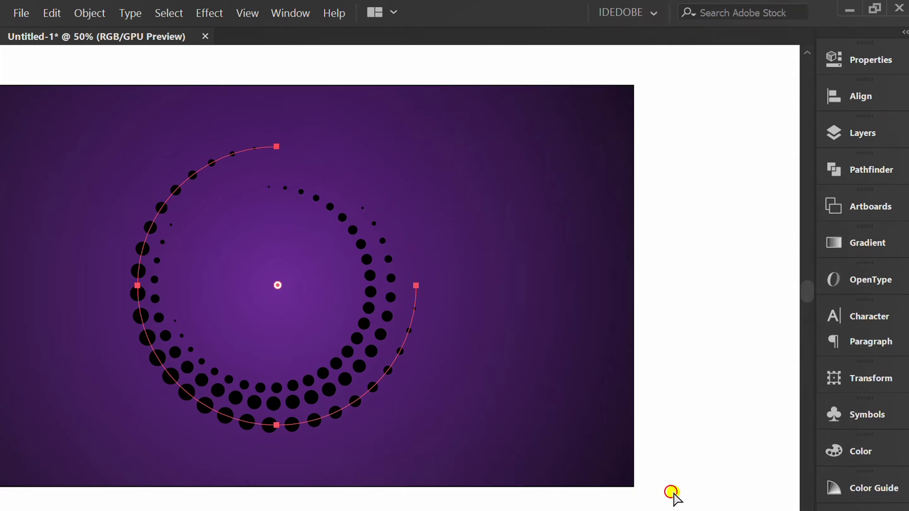
Expand the dotted spiral's appearance into individual dot shapes
key("space")
left_click_drag(493, 364, 610, 373)
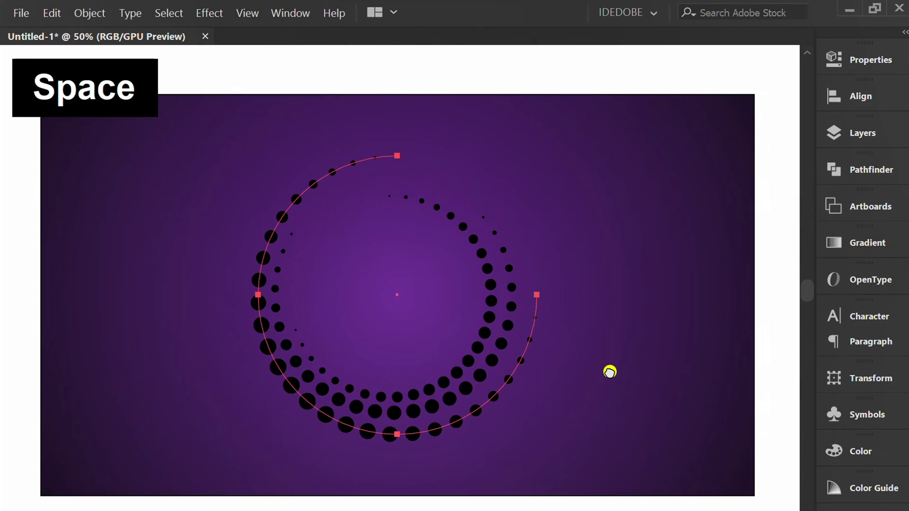
left_click(89, 13)
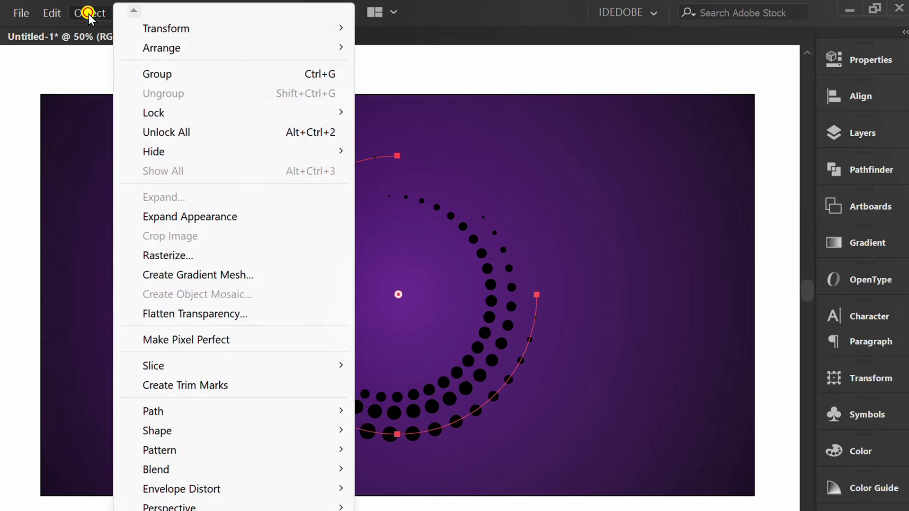
left_click(216, 216)
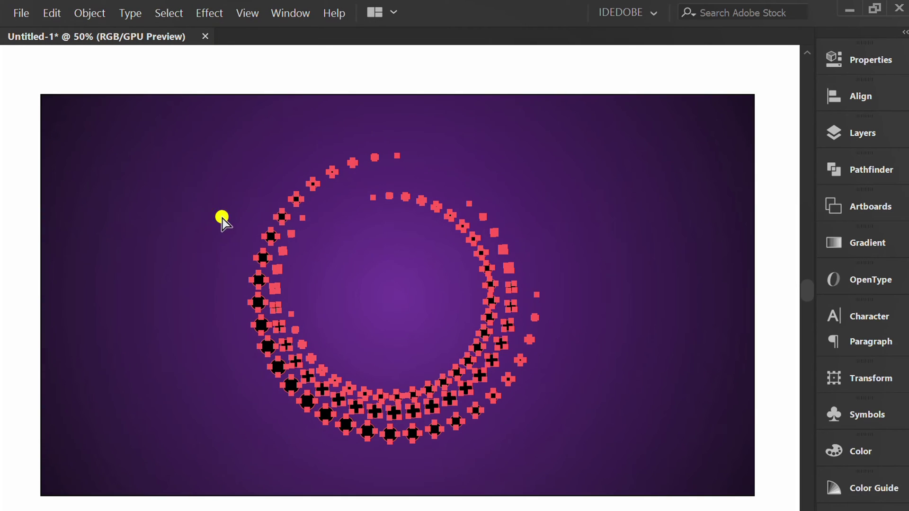
Combine the dots into one shape with Pathfinder's Make Compound Shape
left_click(855, 170)
left_click(805, 158)
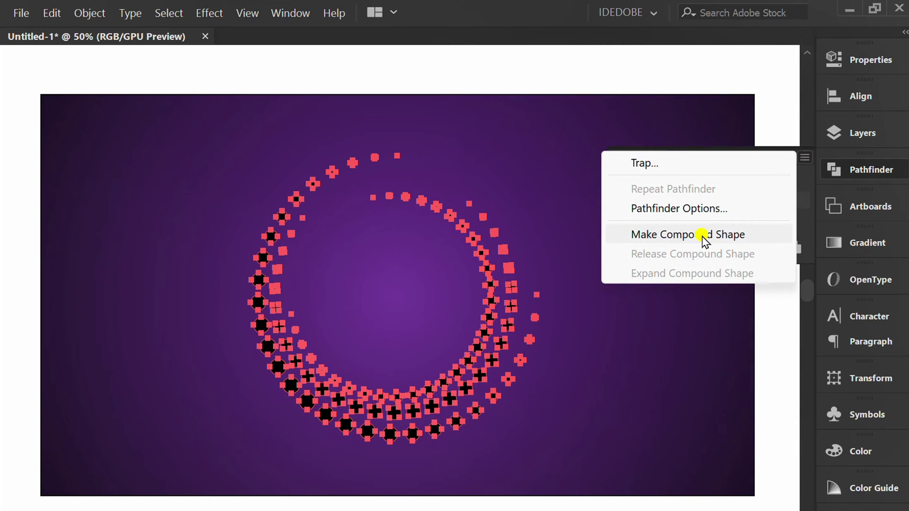
left_click(706, 237)
left_click(782, 158)
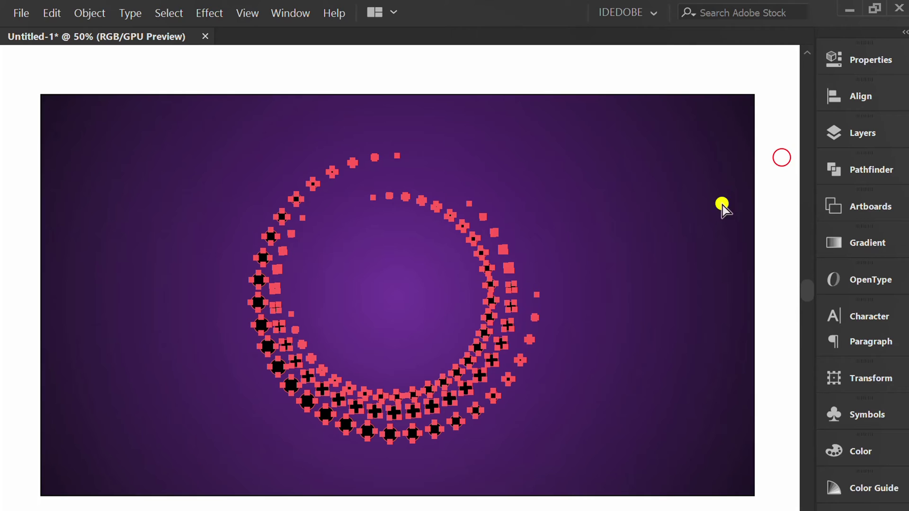
Fill the dot spiral with the Gold swatch from the Metals gradient library
left_click(845, 59)
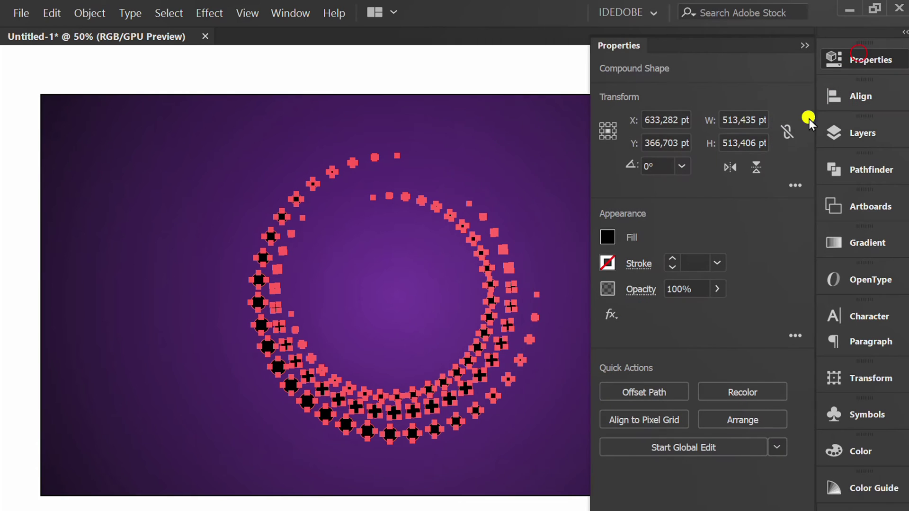
left_click(608, 237)
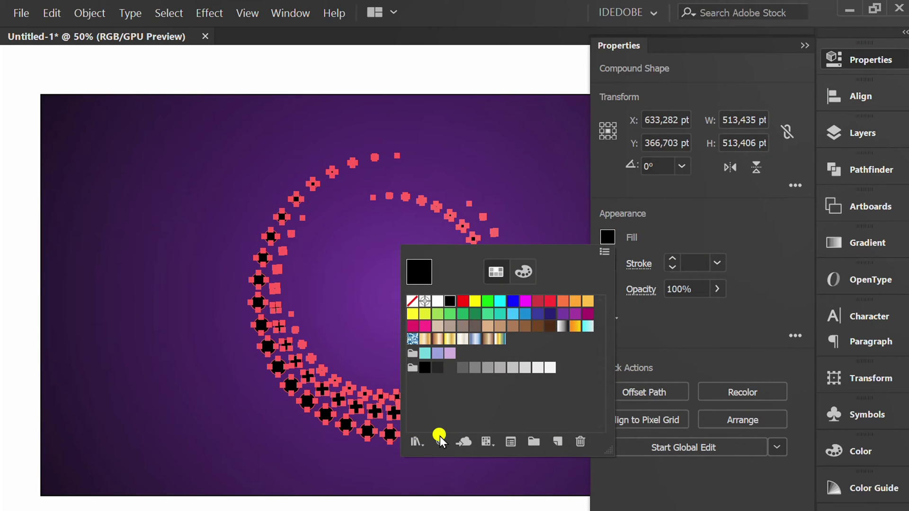
left_click(415, 442)
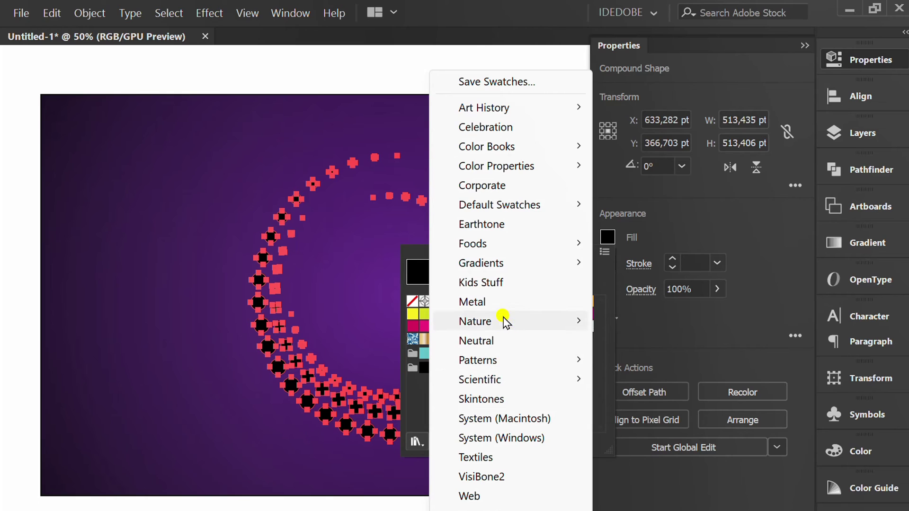
mouse_move(575, 266)
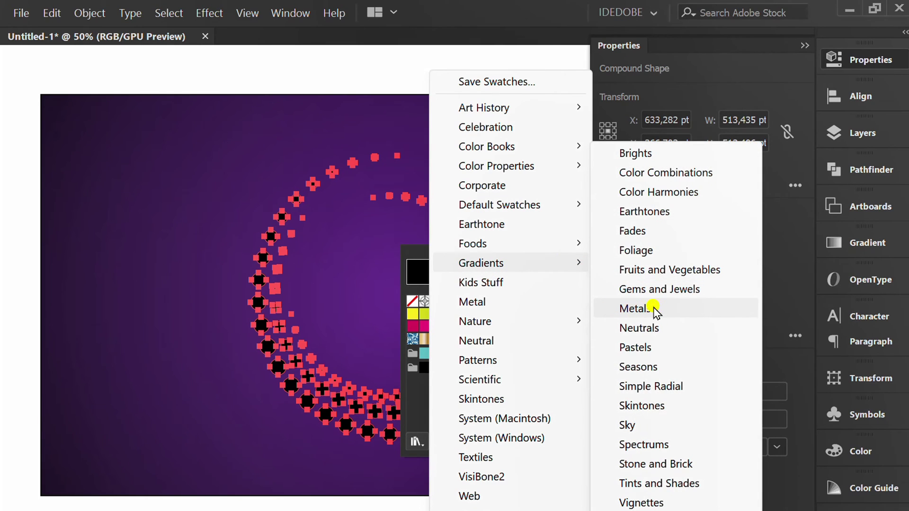
left_click(676, 313)
left_click_drag(746, 91, 652, 128)
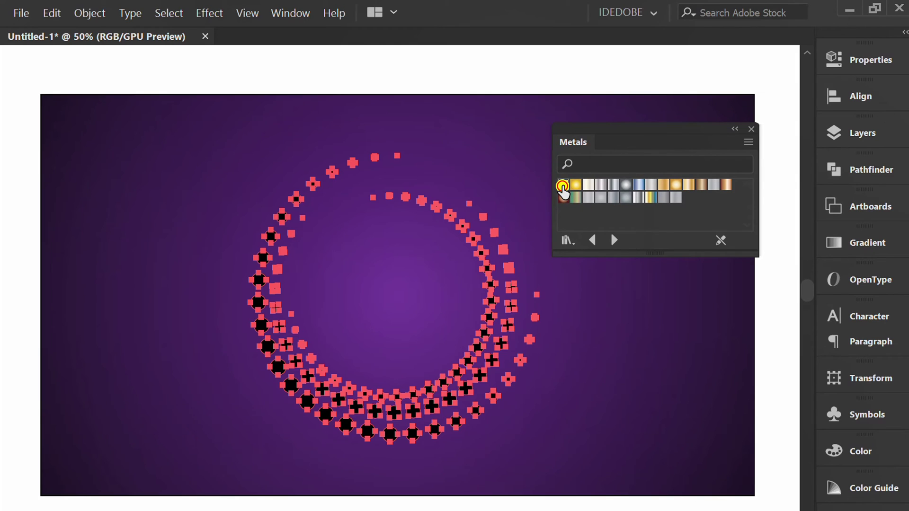
left_click(562, 185)
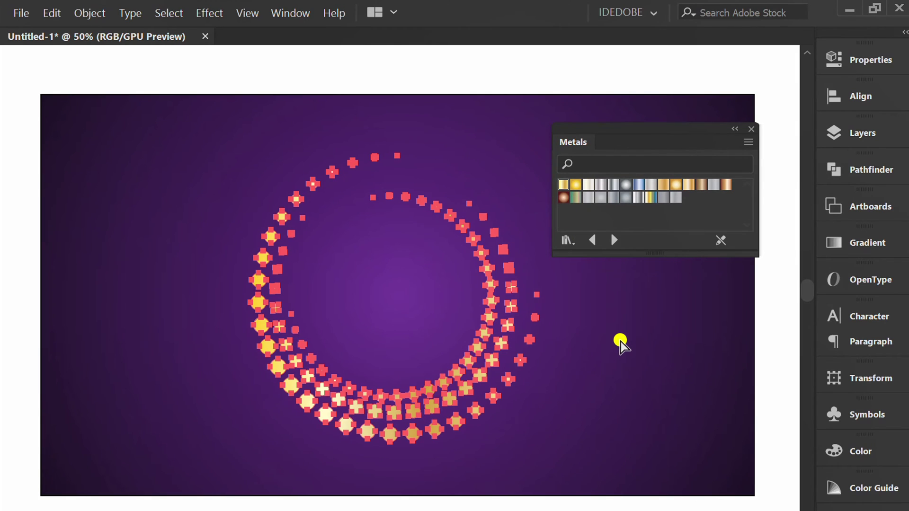
key("v")
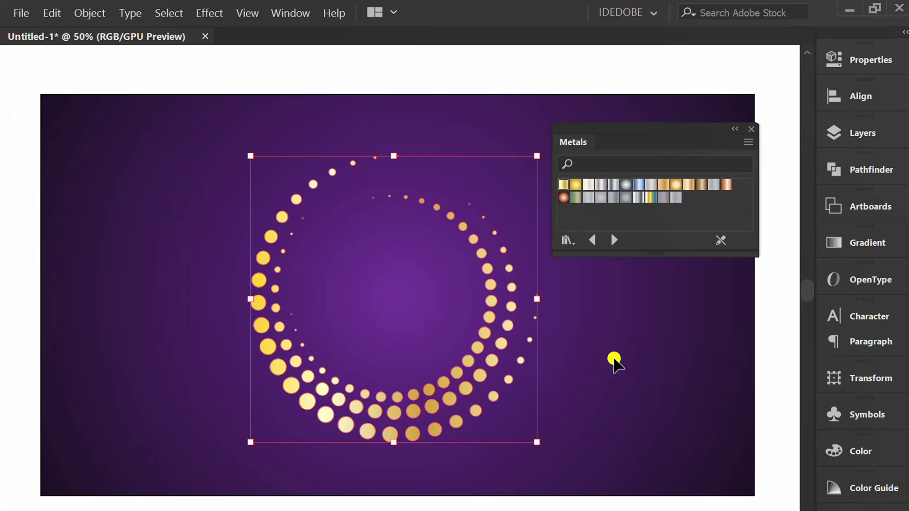
Set the gold gradient's angle to -45° and deselect the spiral
left_click(866, 244)
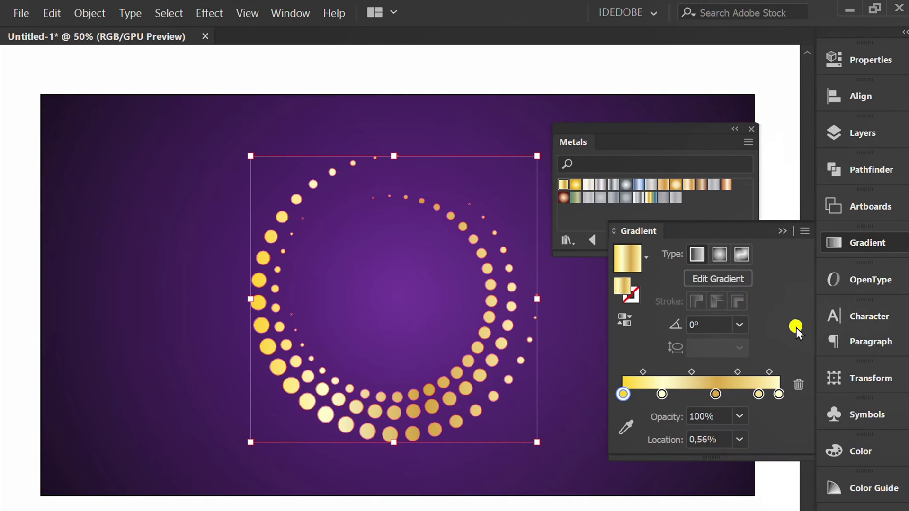
left_click(740, 324)
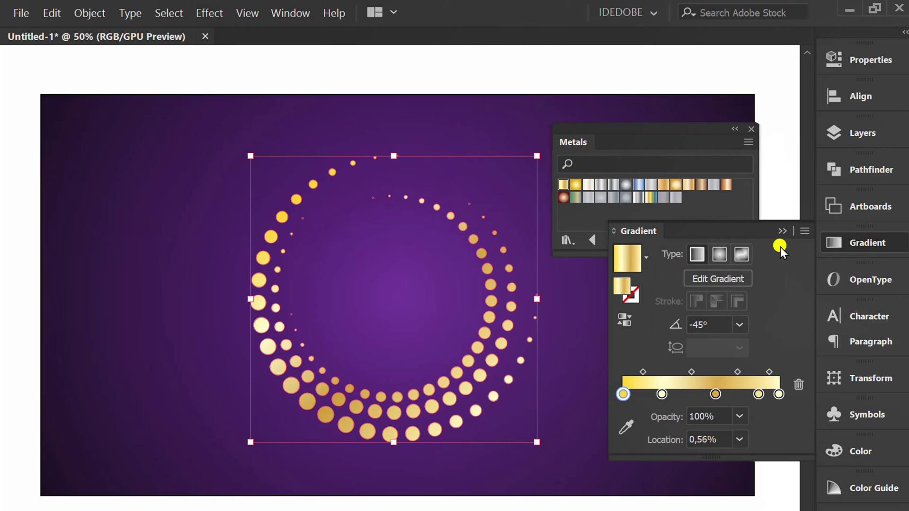
left_click(782, 231)
left_click(667, 336)
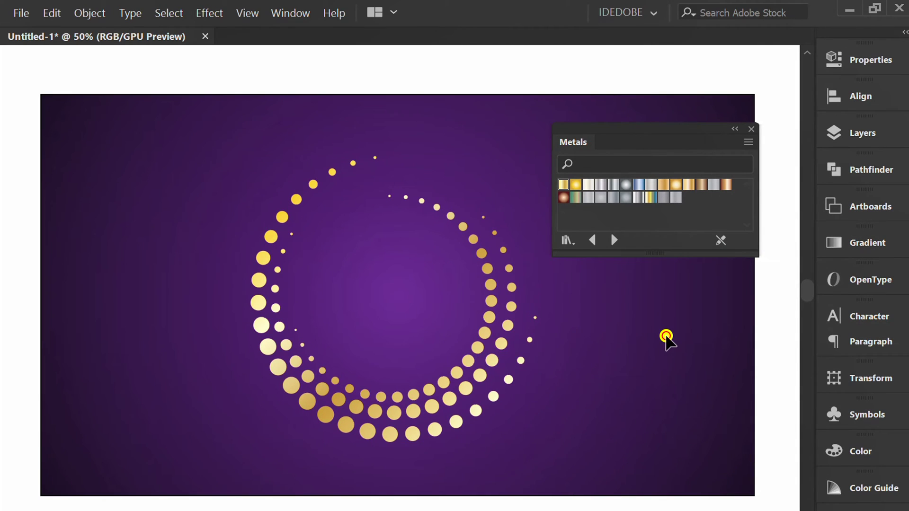
Type the word 'Beauty' at the centre of the spiral with the Type tool
key("t")
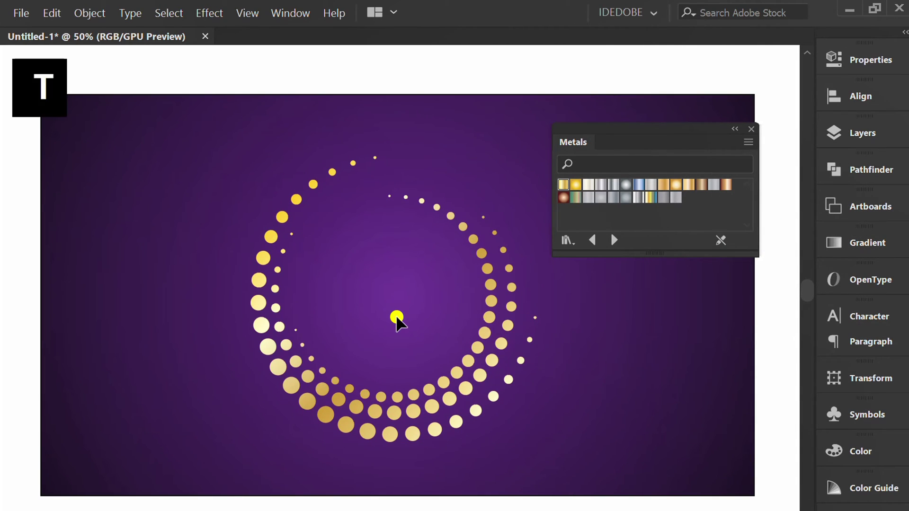
left_click(347, 299)
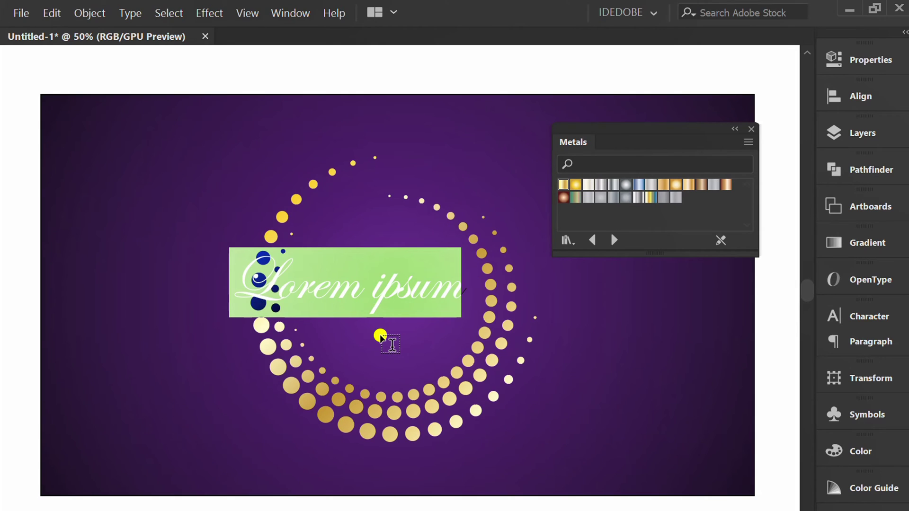
type("Beauty")
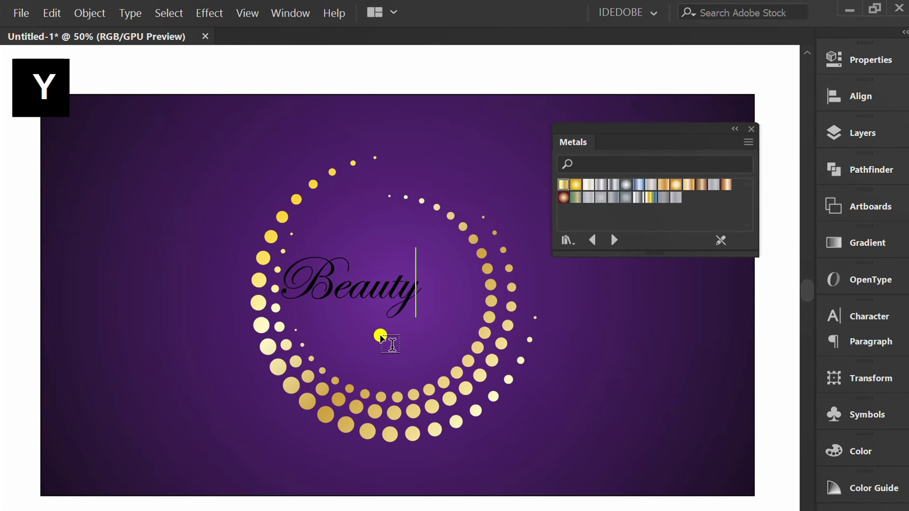
key("Escape")
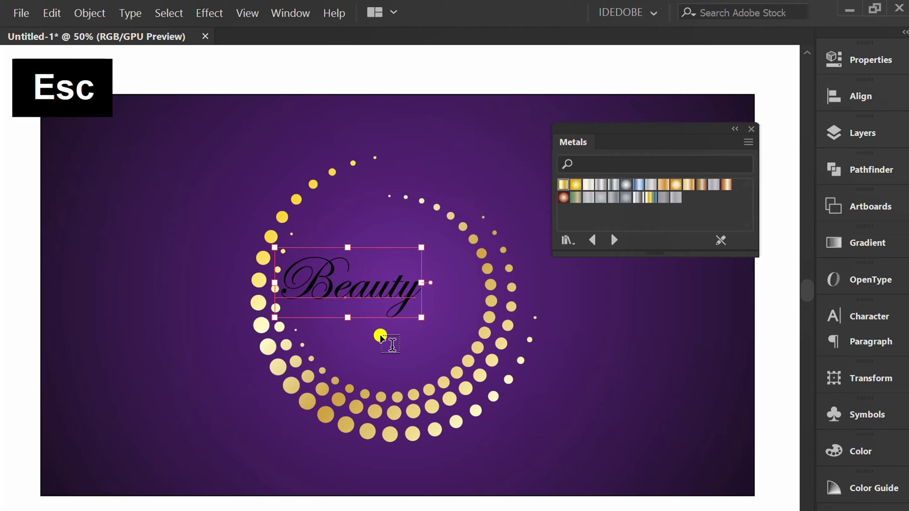
Centre the Beauty text on the artboard both ways, then nudge it slightly left
left_click(861, 97)
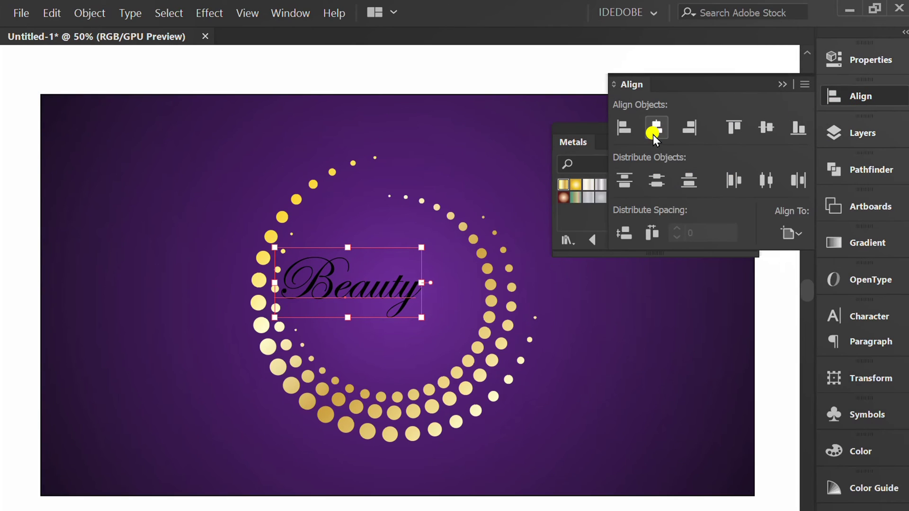
left_click(656, 127)
left_click(766, 127)
left_click(782, 83)
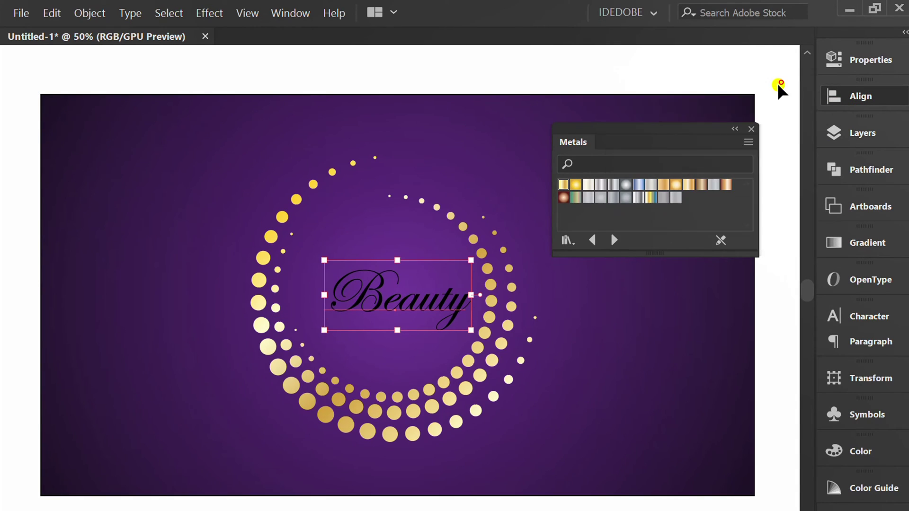
key("Left")
key("Left")
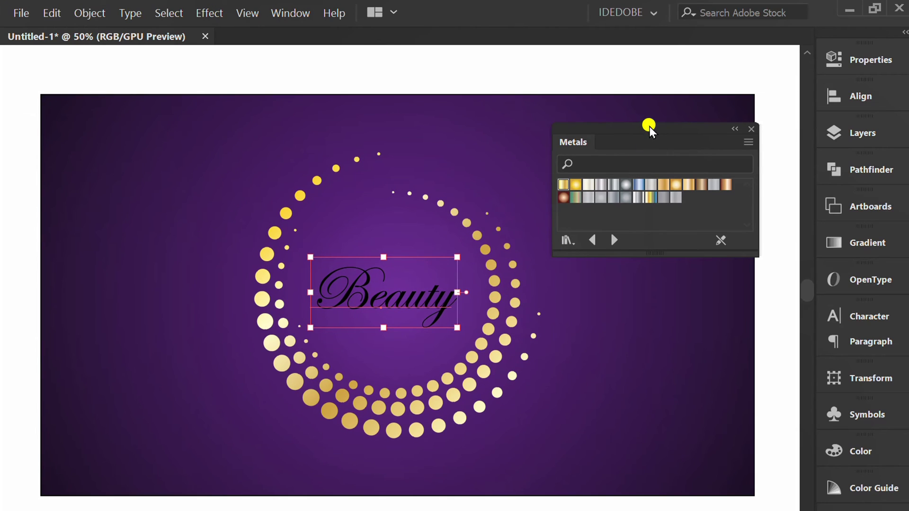
left_click_drag(650, 128, 862, 506)
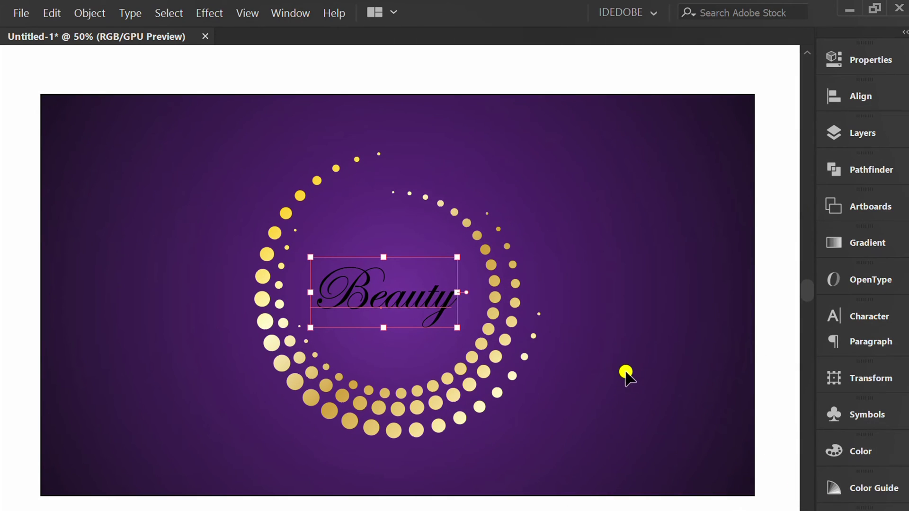
Open the Appearance panel and pan the Beauty text into view
left_click(291, 14)
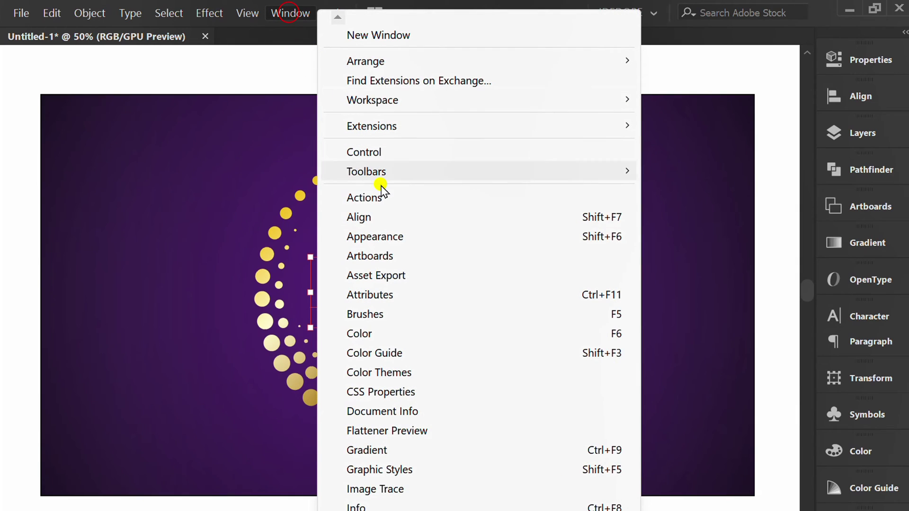
left_click(397, 237)
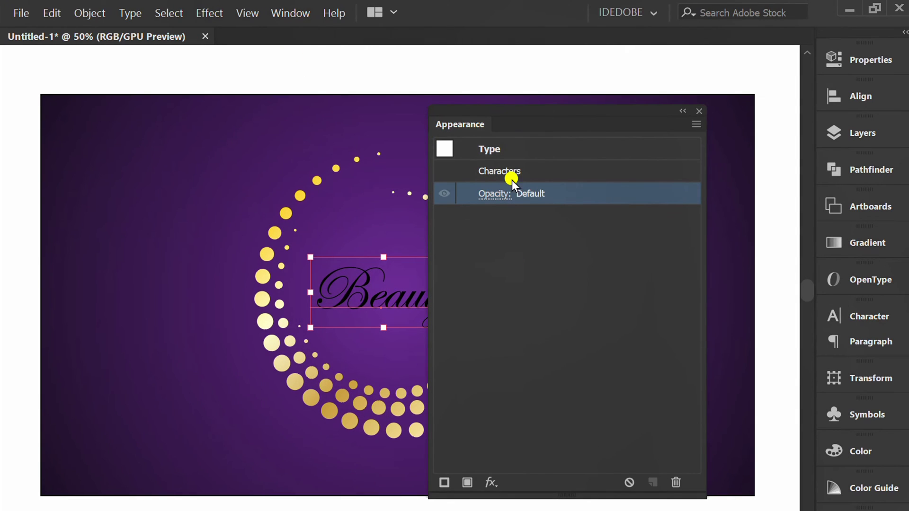
left_click_drag(533, 110, 599, 111)
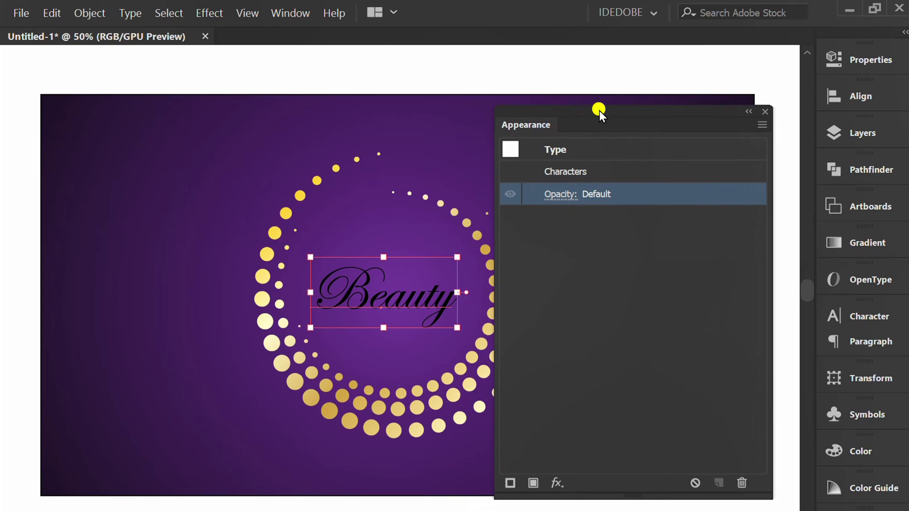
scroll(400, 351, "up", 2)
key("space")
left_click_drag(401, 351, 275, 377)
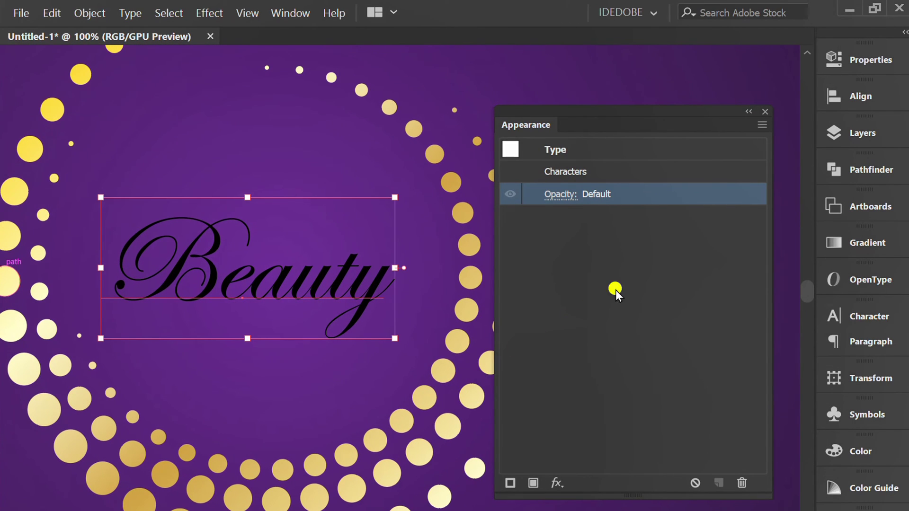
Set the Beauty text's existing fill to none
left_click(834, 60)
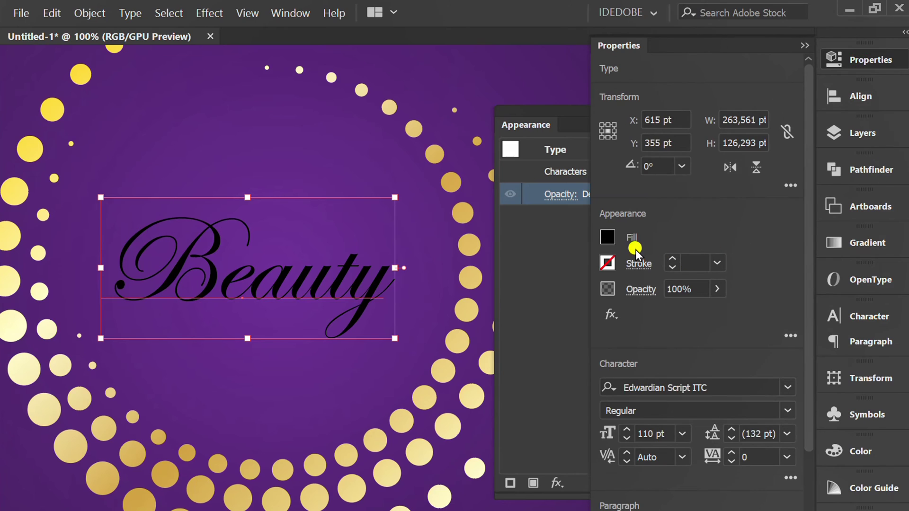
left_click(608, 237)
left_click(412, 301)
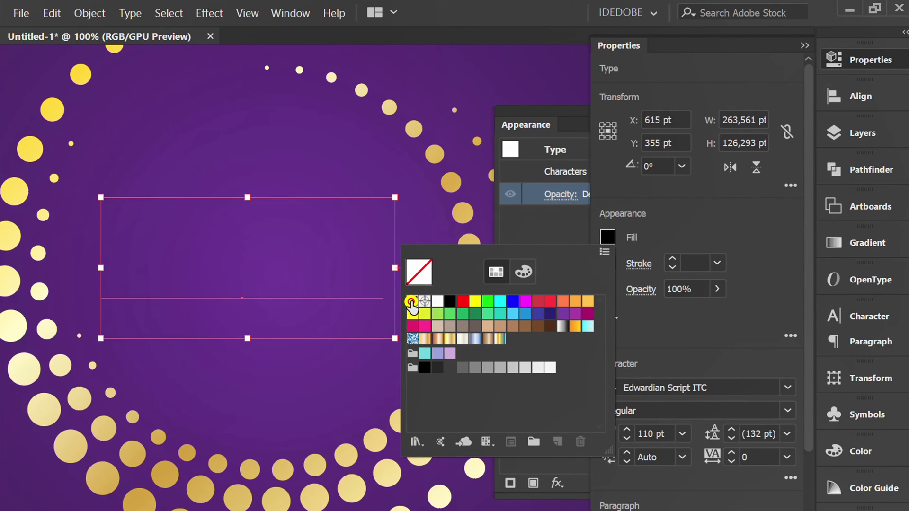
left_click(745, 222)
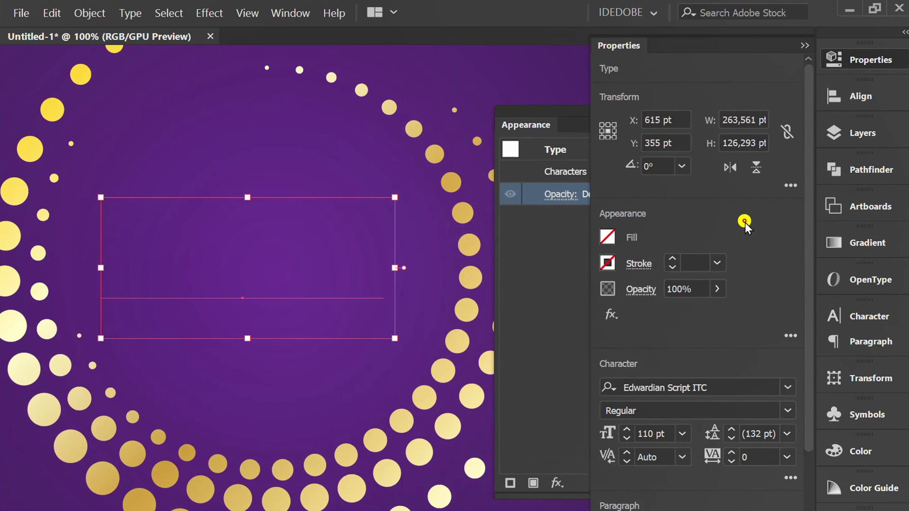
left_click(804, 48)
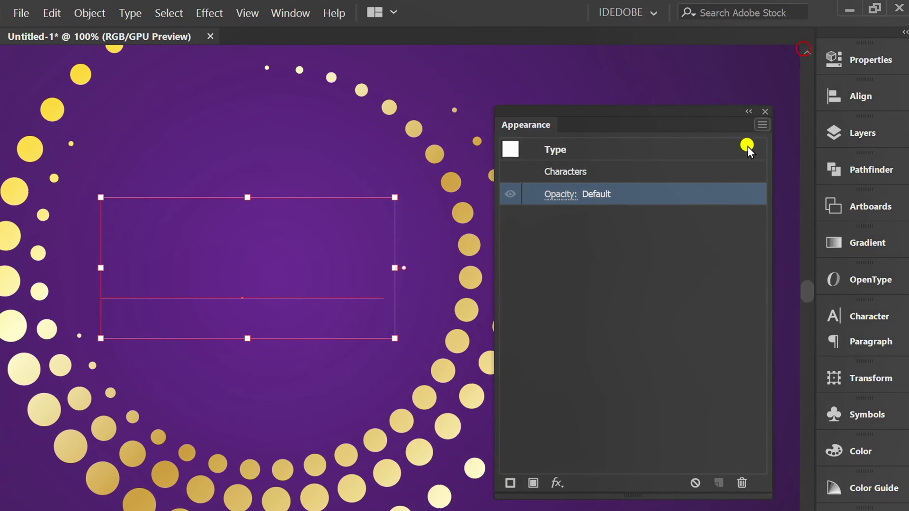
Add a new Polished Brass gradient fill to the text, then dock Appearance and zoom out
left_click(534, 484)
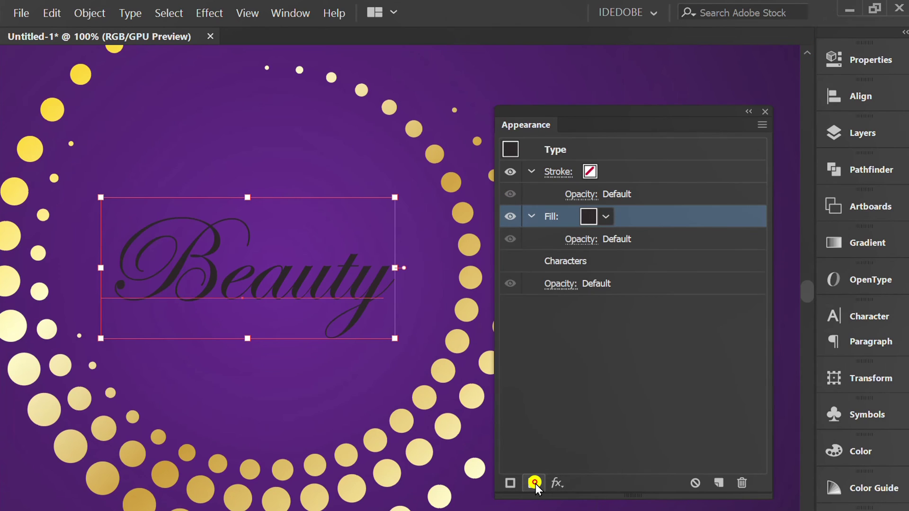
left_click(606, 216)
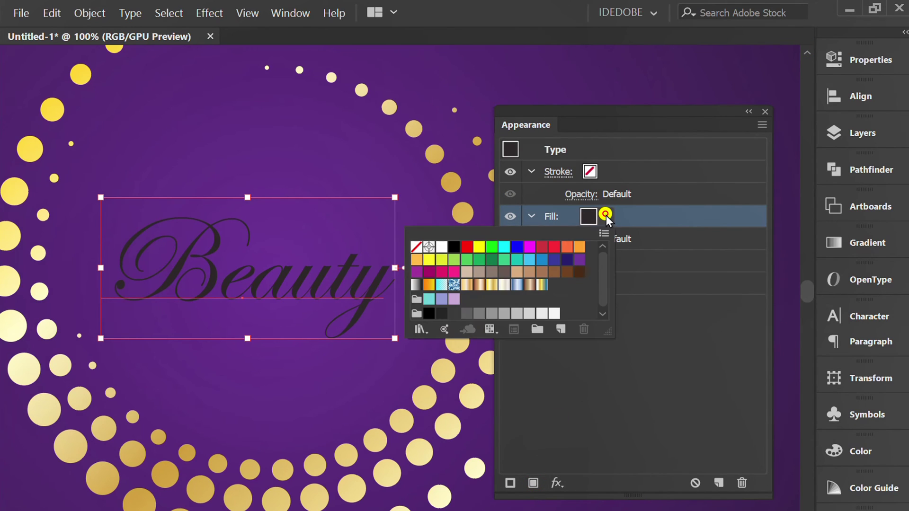
left_click(466, 285)
left_click(612, 398)
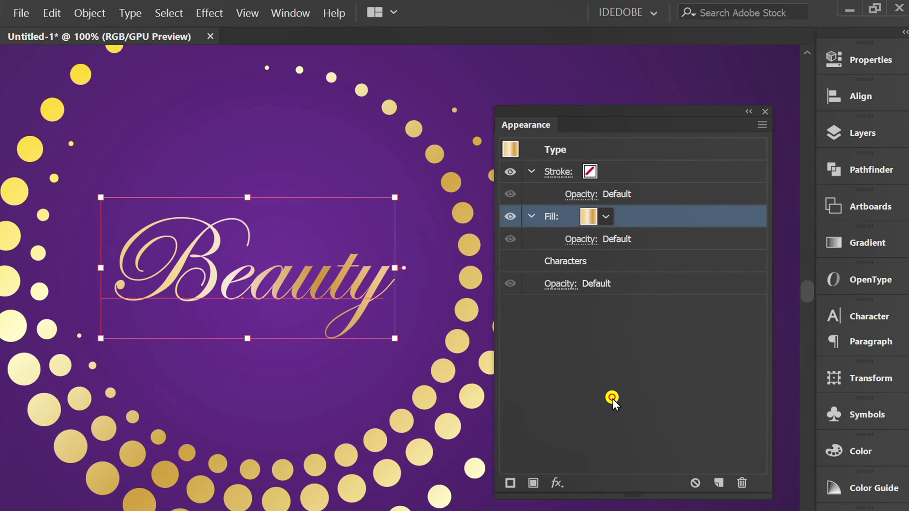
left_click_drag(736, 118, 812, 237)
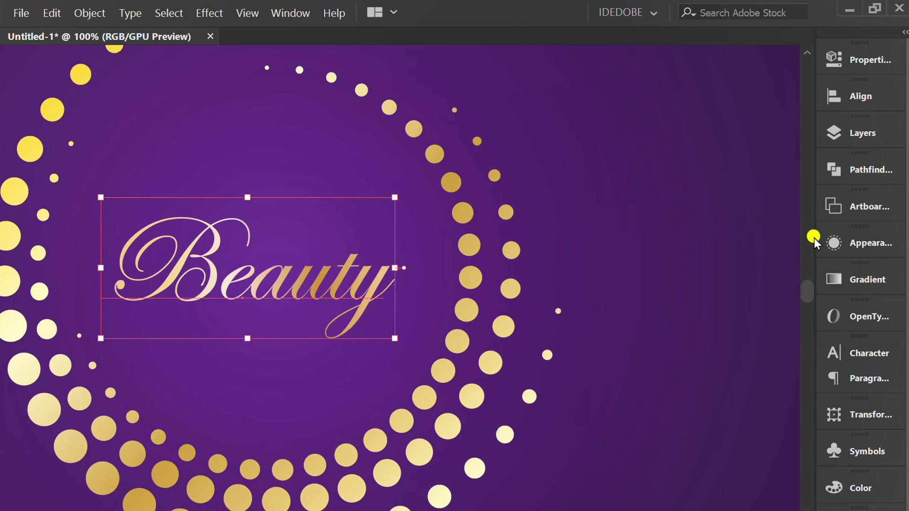
key("ctrl+minus")
key("ctrl+minus")
Draw a wide, flat ellipse below the dot ring and fill it with black
key("l")
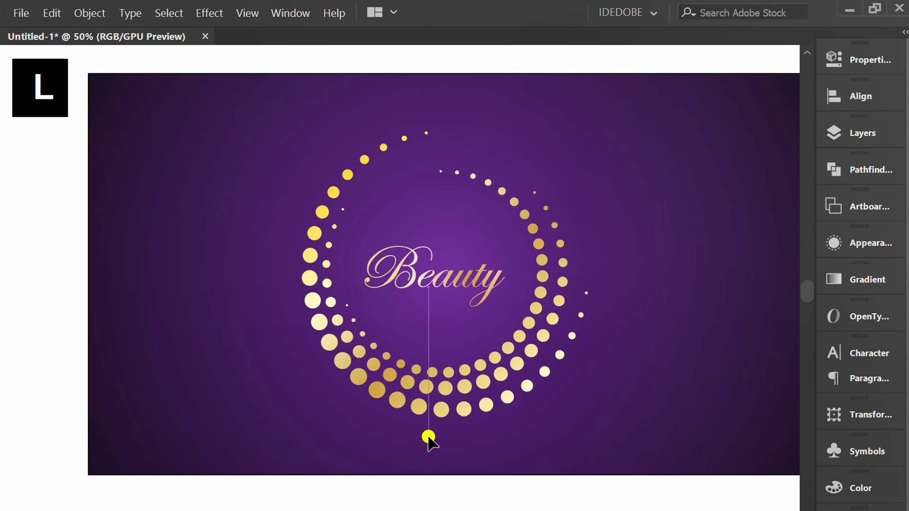
left_click_drag(362, 428, 543, 454)
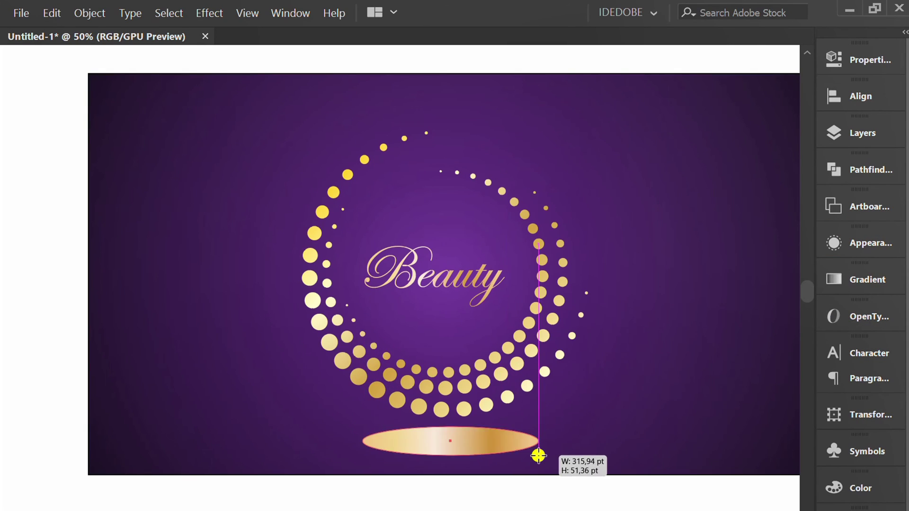
left_click(859, 60)
left_click(607, 238)
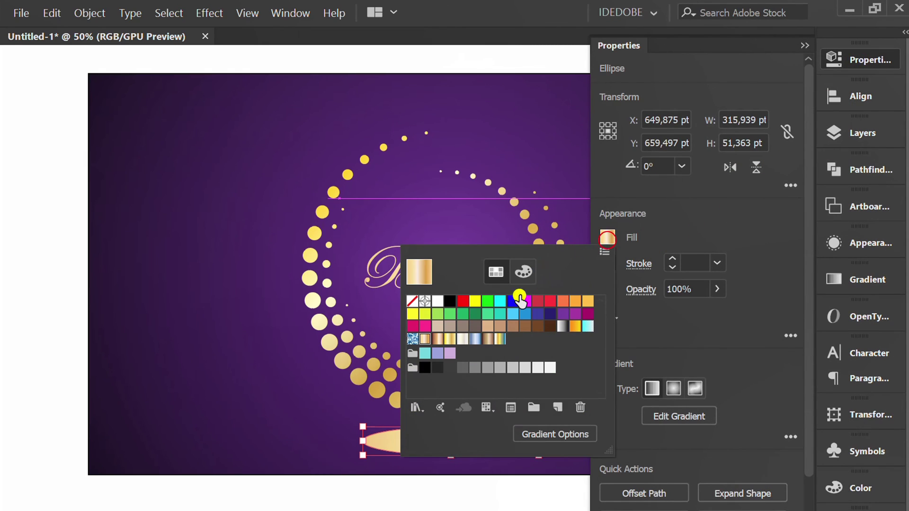
left_click(450, 301)
left_click(693, 223)
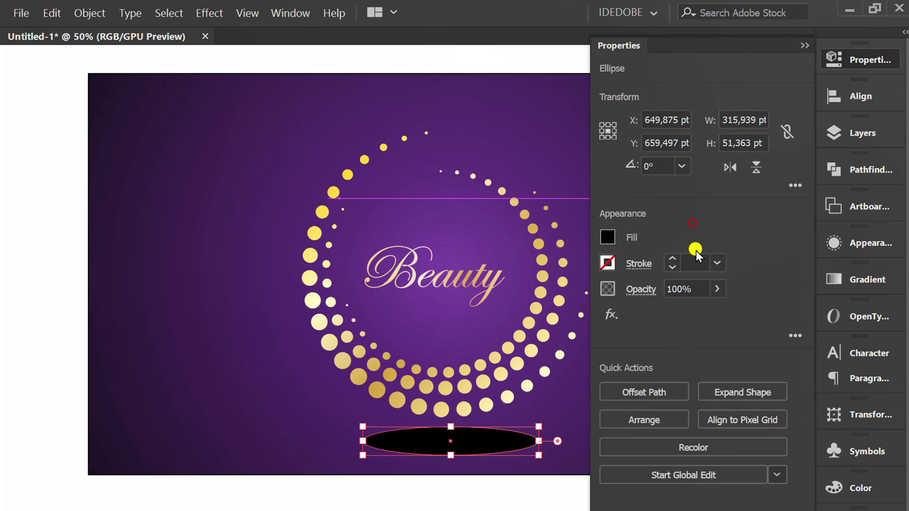
Set the black ellipse's opacity to 50%
left_click(699, 289)
type("50")
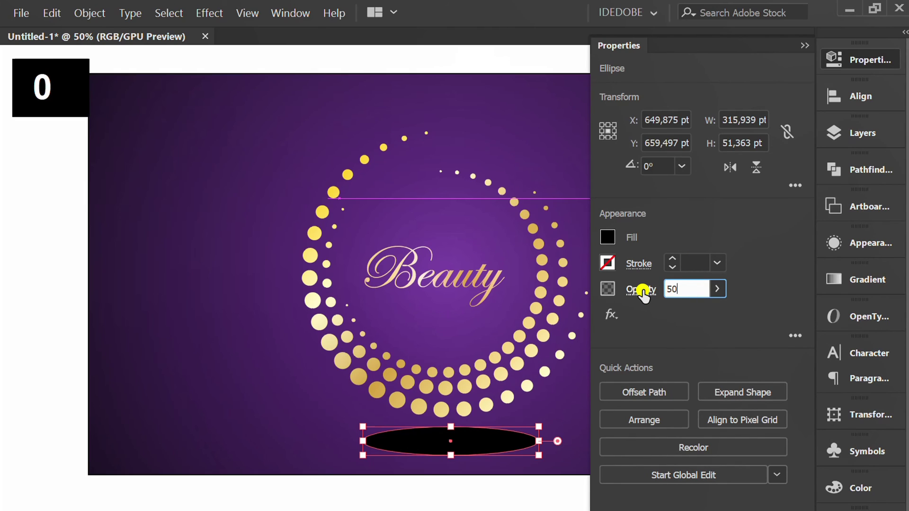
left_click(763, 242)
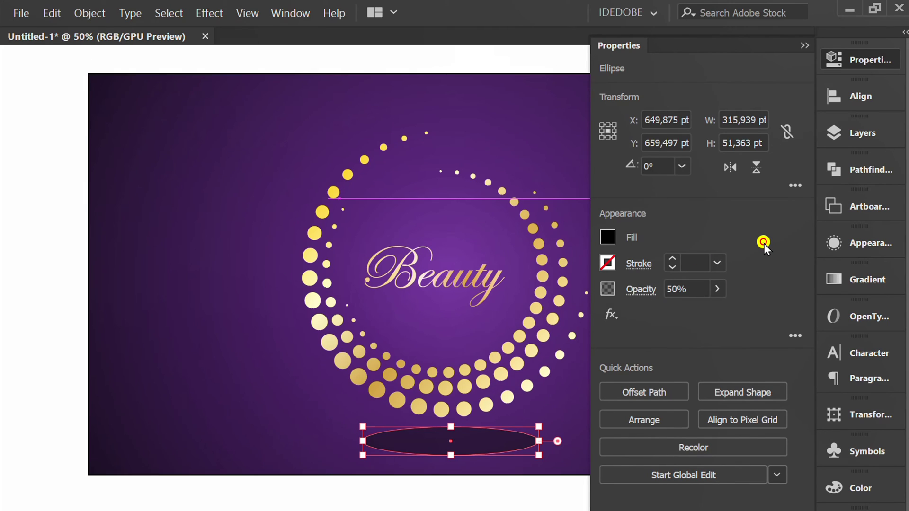
left_click(803, 48)
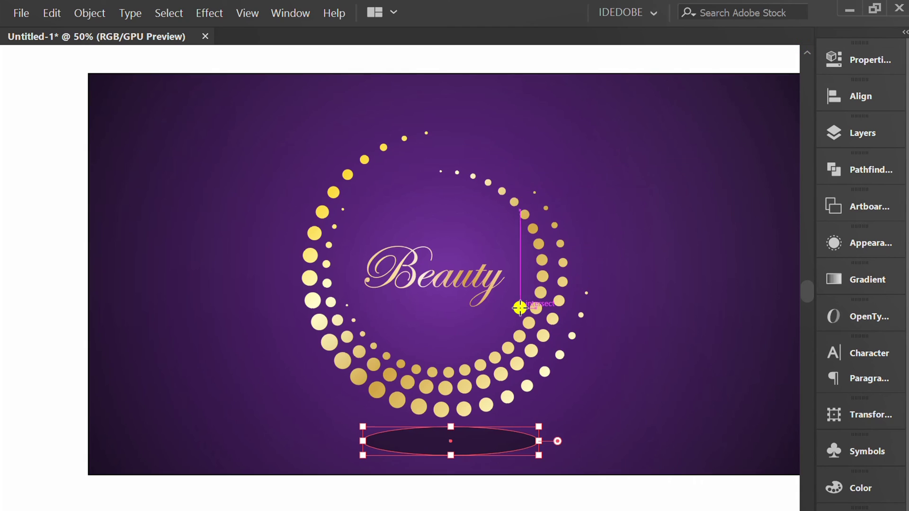
Apply Effect > Stylize > Feather with a 25 pt radius to the shadow ellipse
left_click(209, 13)
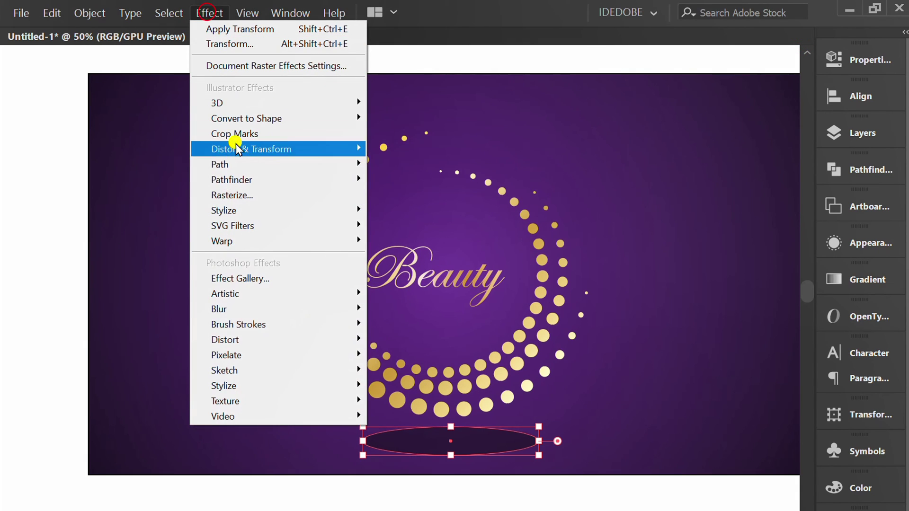
mouse_move(349, 213)
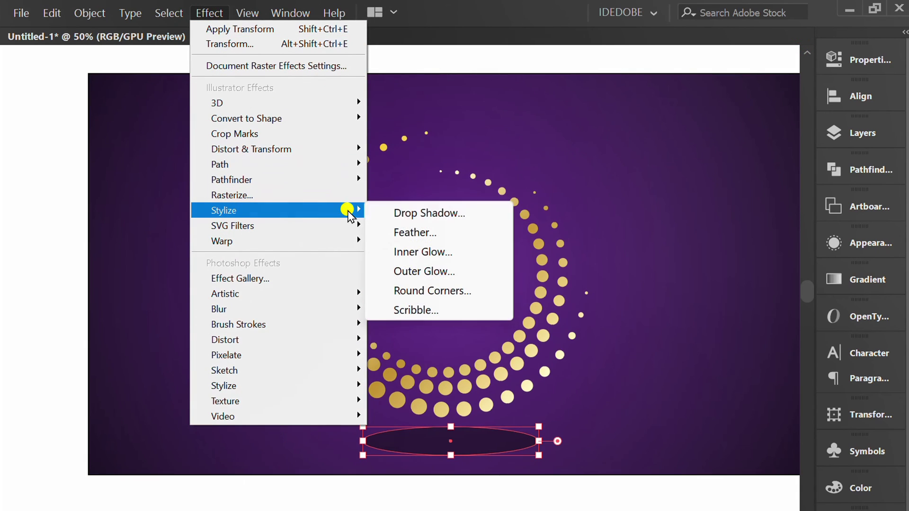
left_click(426, 234)
left_click_drag(598, 218, 657, 260)
left_click(539, 321)
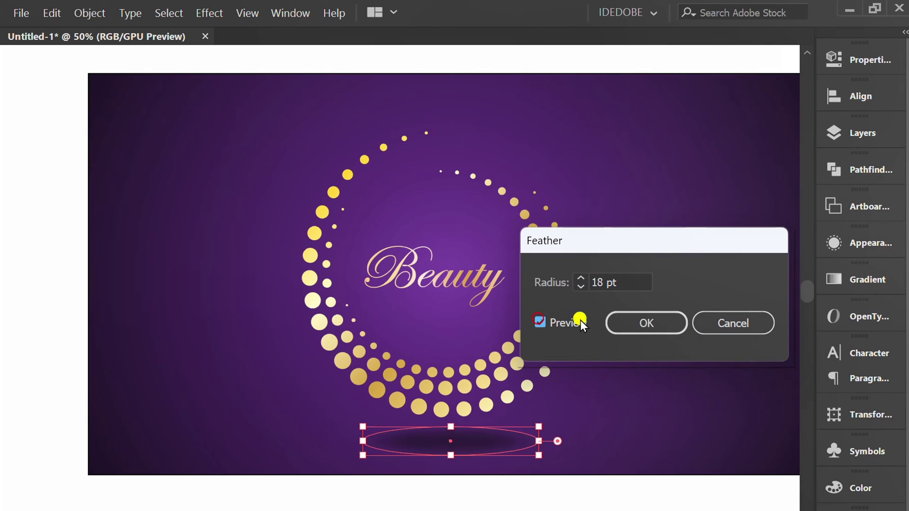
left_click(633, 282)
key("Up")
key("Up")
key("Up")
key("Down")
left_click(630, 316)
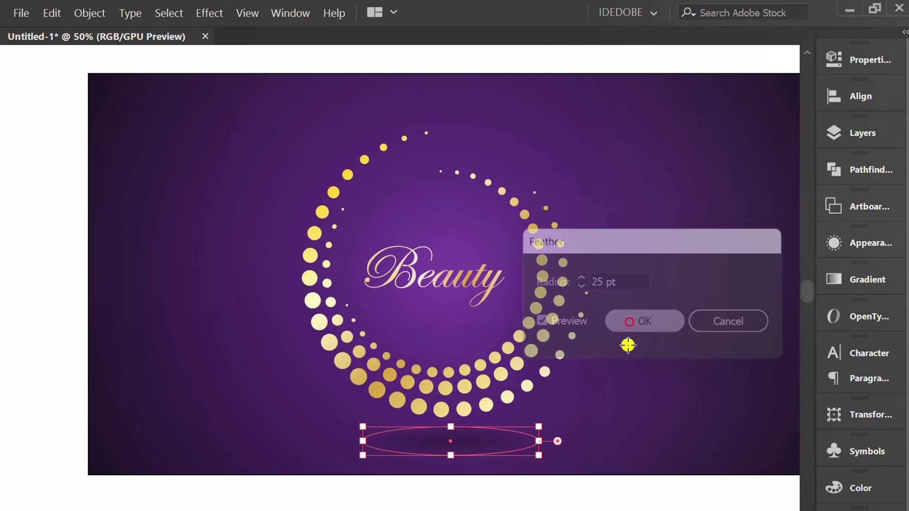
Centre the shadow ellipse horizontally on the artboard
key("v")
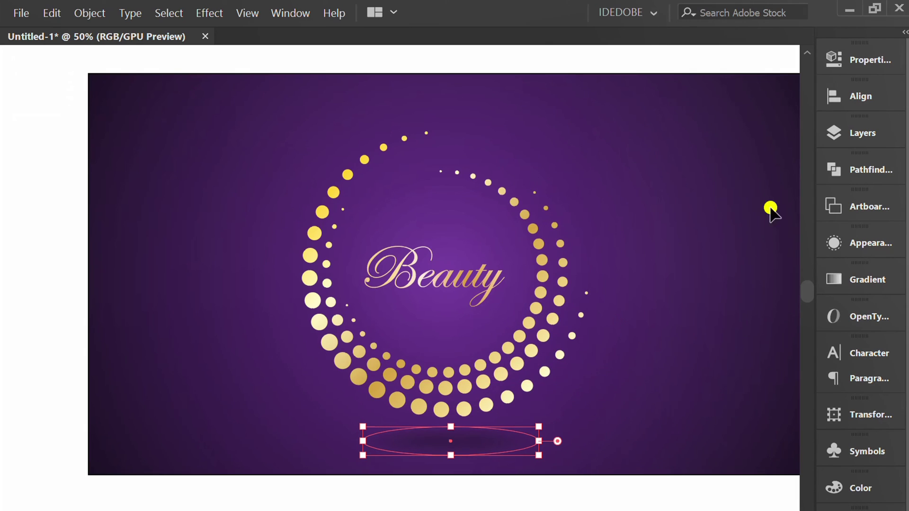
left_click(851, 97)
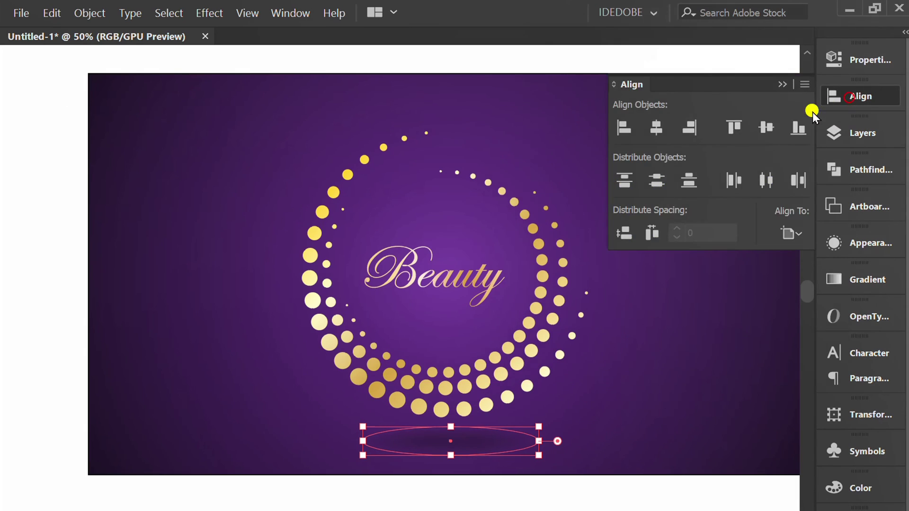
left_click(657, 129)
left_click(782, 85)
left_click(608, 144)
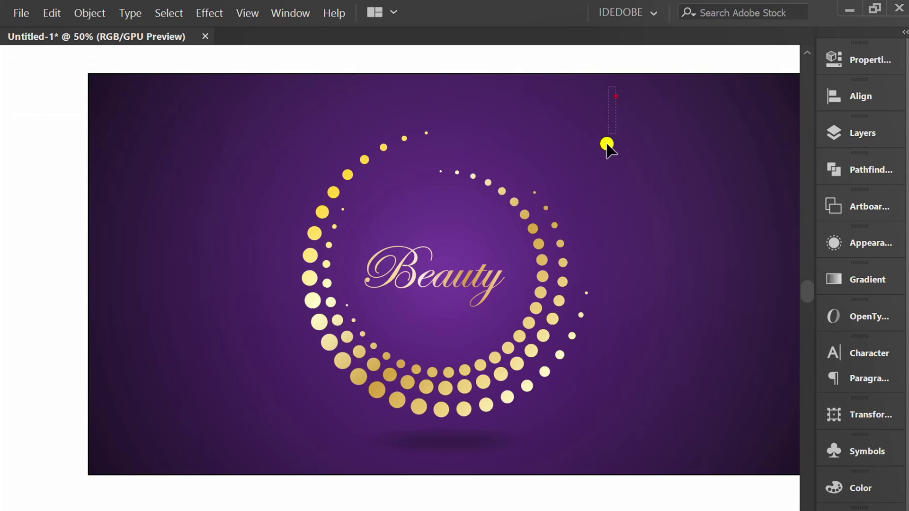
Group the dot ring, Beauty text and shadow ellipse together
left_click_drag(607, 144, 243, 475)
right_click(218, 248)
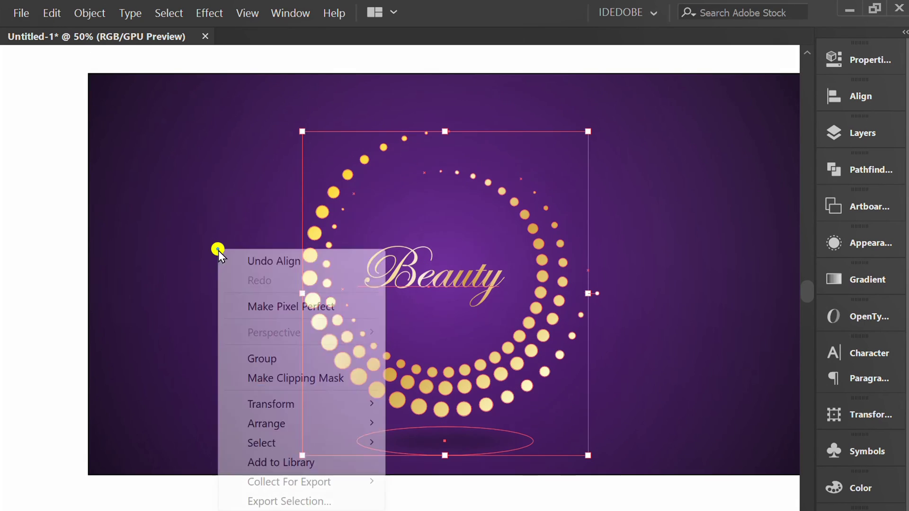
left_click(264, 360)
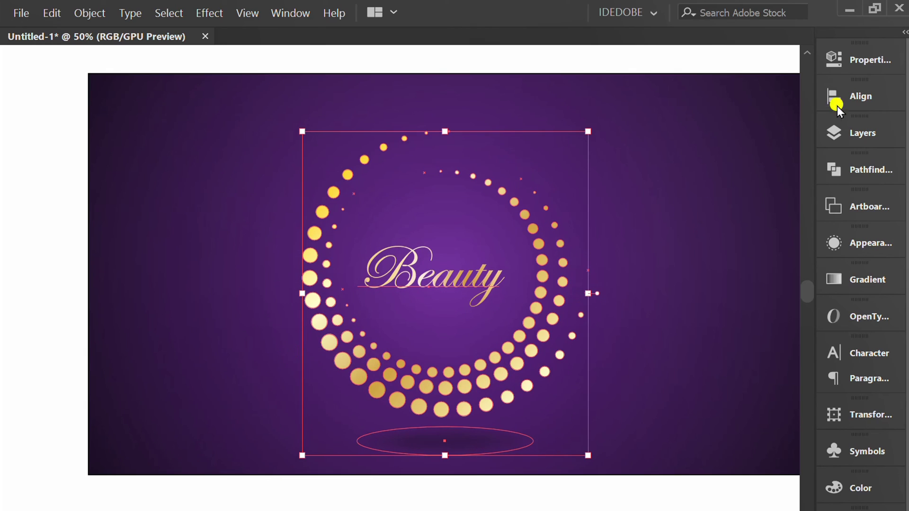
Centre the group horizontally and vertically on the artboard, then clear the selection
left_click(836, 105)
left_click(656, 127)
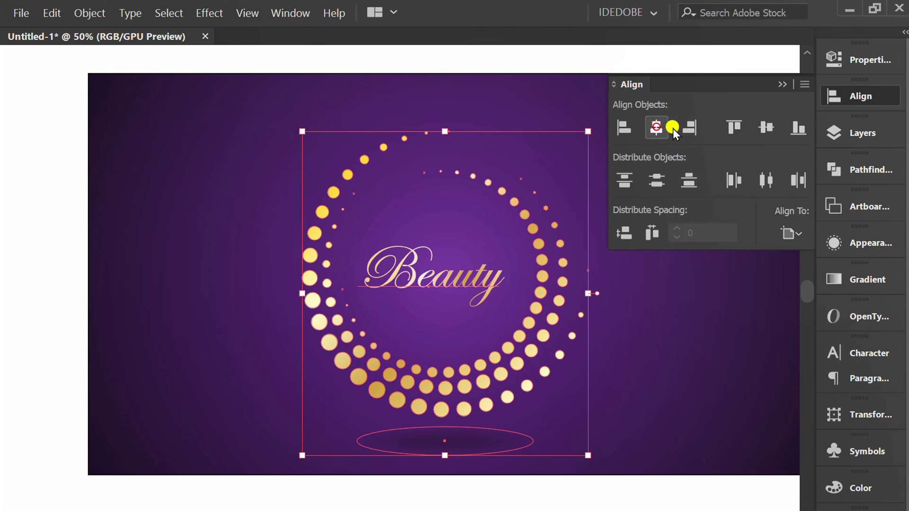
left_click(766, 127)
left_click(782, 84)
left_click(658, 266)
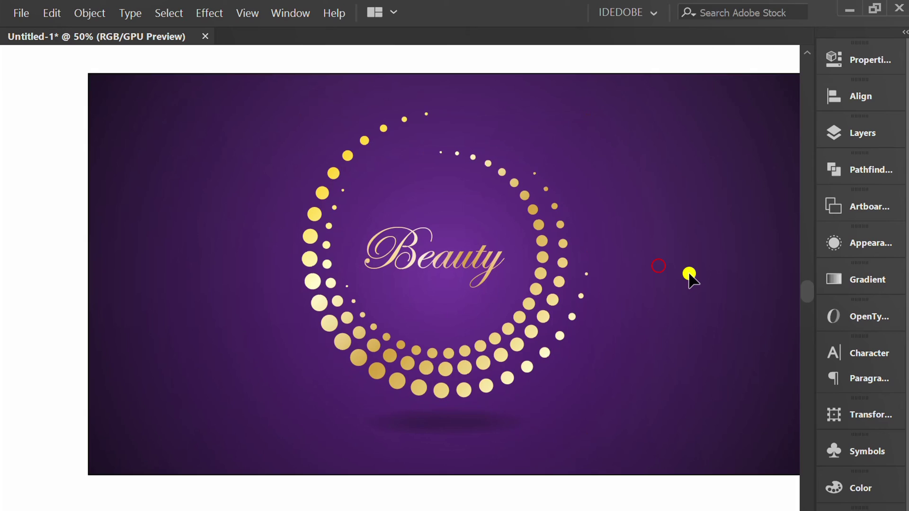
scroll(770, 290, "right", 3)
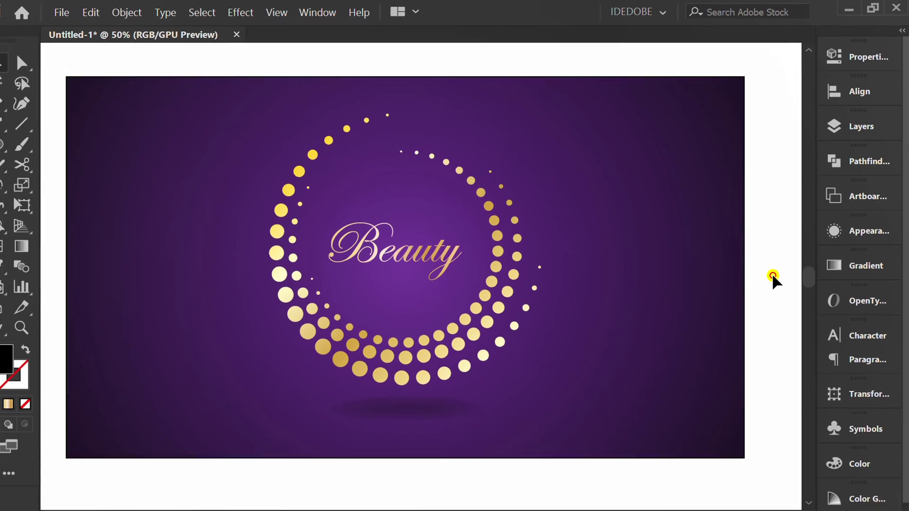